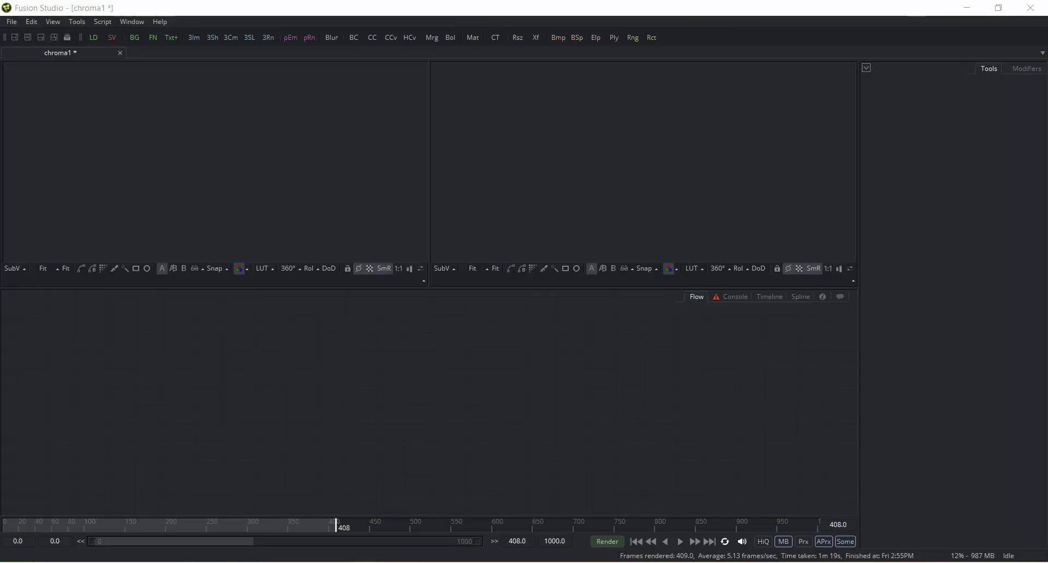
Step: Bring Video-1.m4v from the Green screen folder into the flow as a Loader1 node, then minimize Explorer
key("alt+Tab")
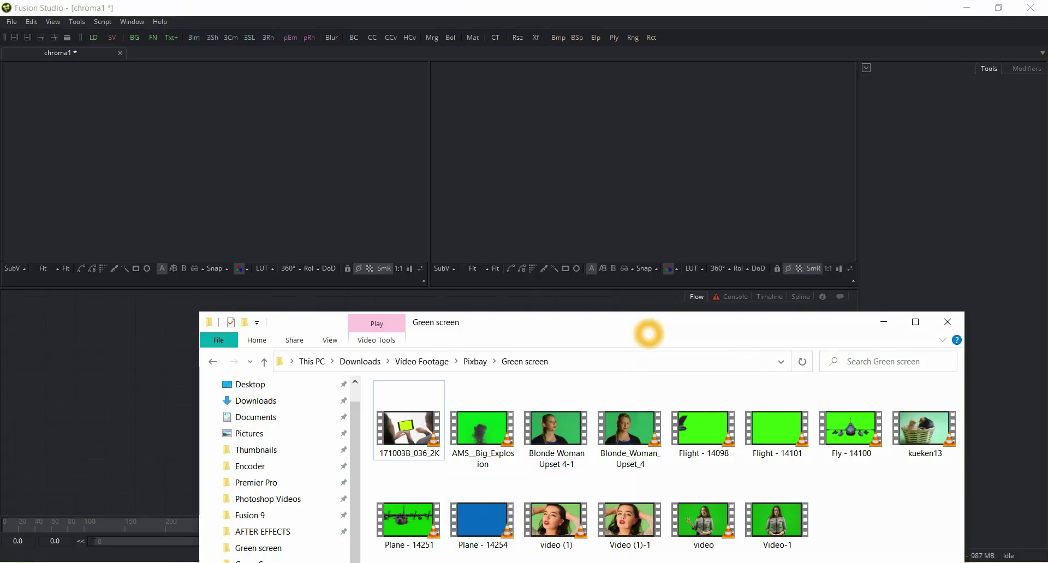
left_click_drag(649, 333, 919, 88)
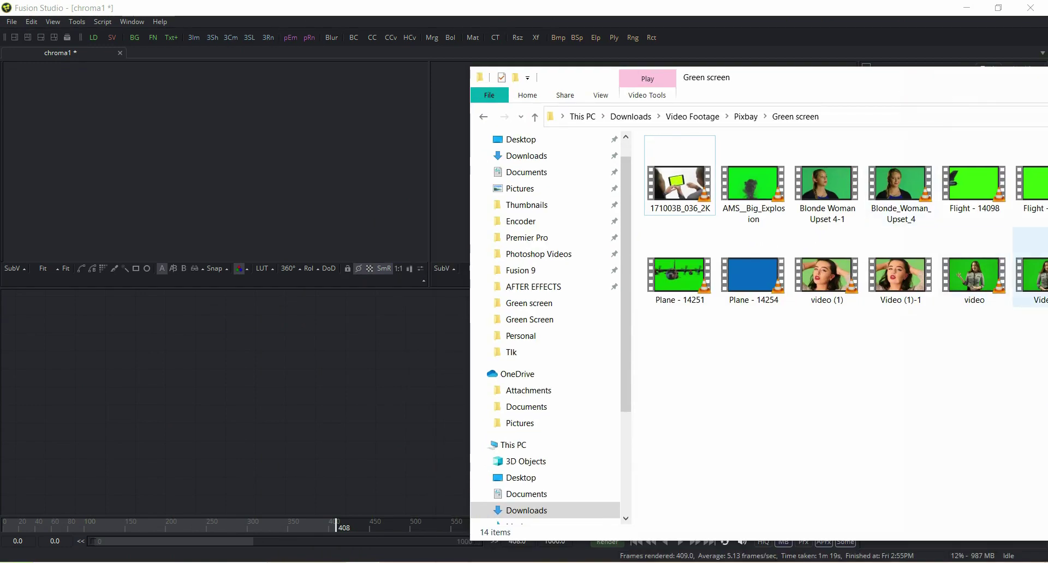
left_click_drag(1030, 275, 286, 424)
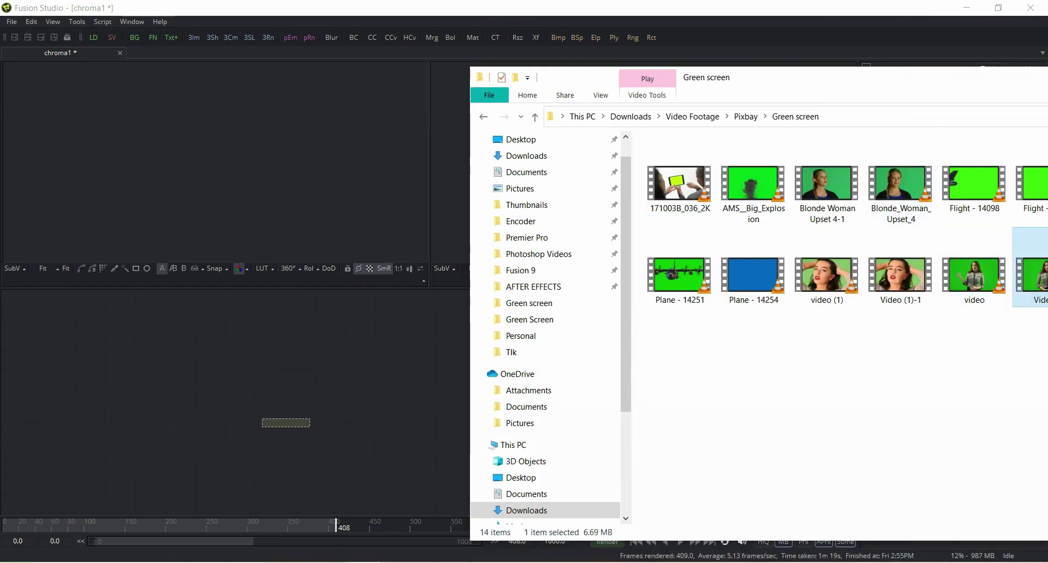
left_click_drag(948, 80, 768, 134)
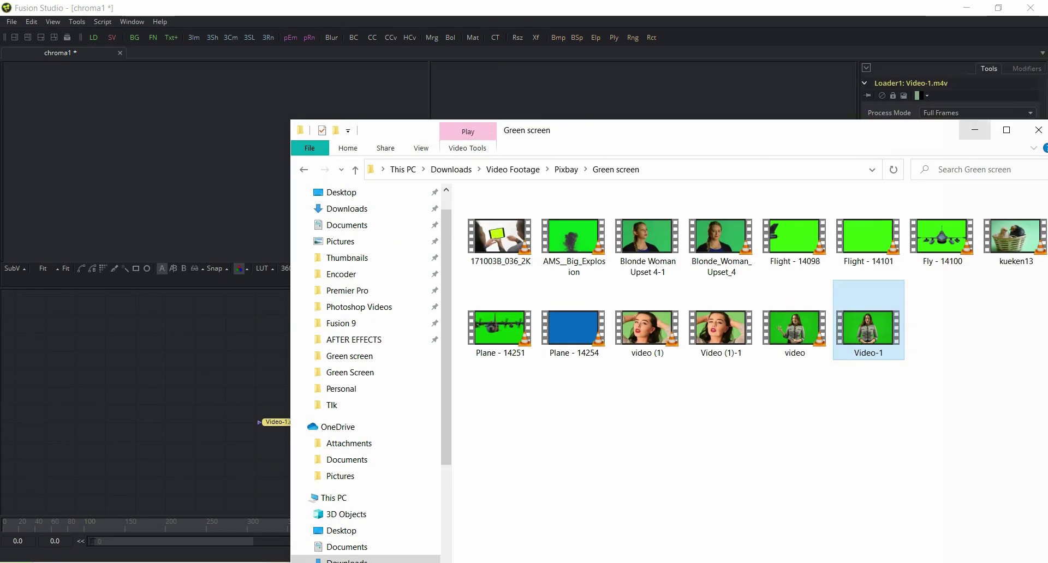
left_click(971, 130)
Step: Display the Video-1.m4v Loader1 footage in both the left and right viewers
right_click(375, 387)
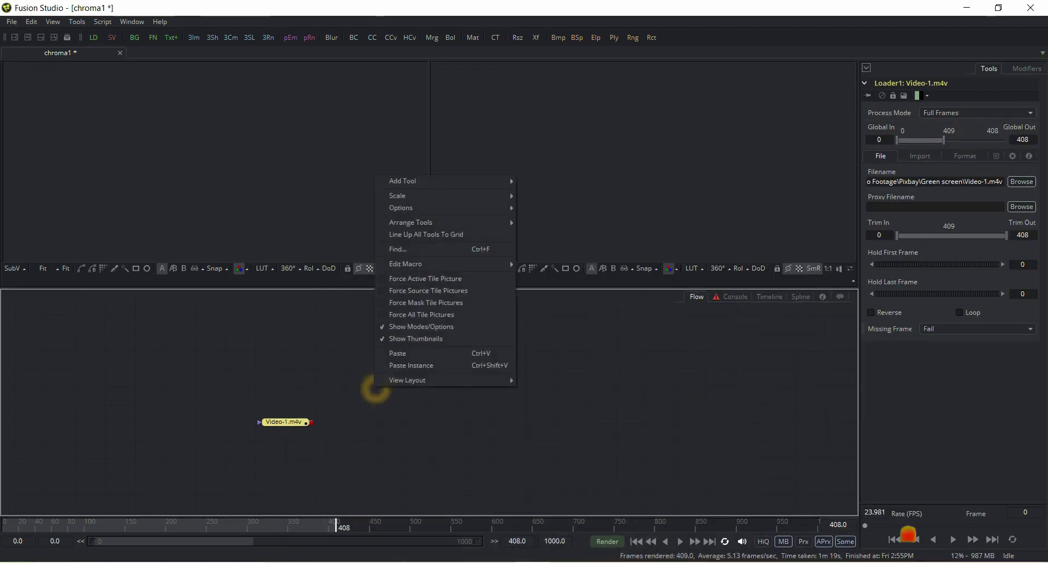
mouse_move(434, 224)
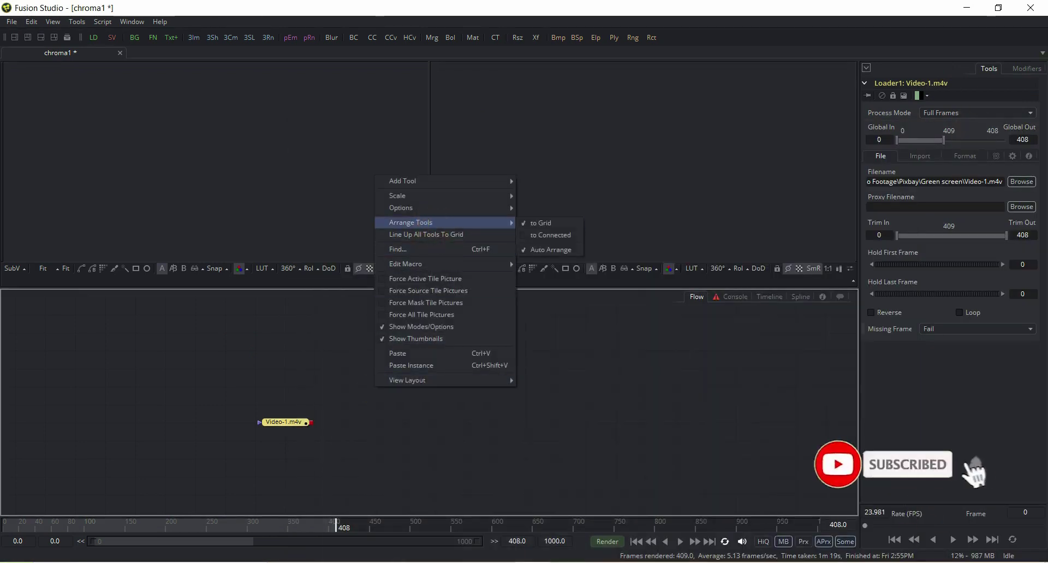
left_click(339, 431)
left_click(290, 424)
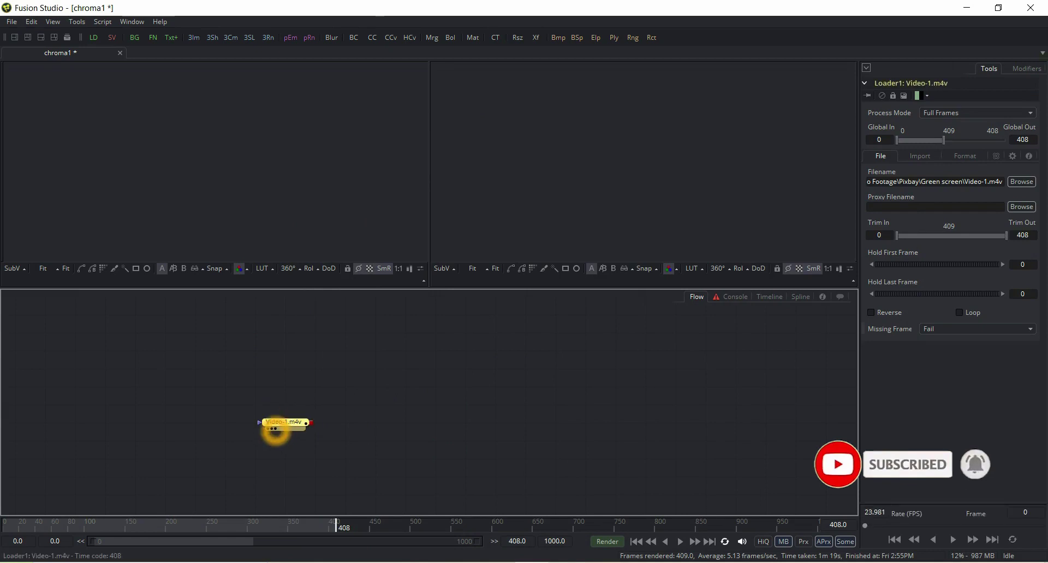
left_click(268, 429)
left_click(273, 429)
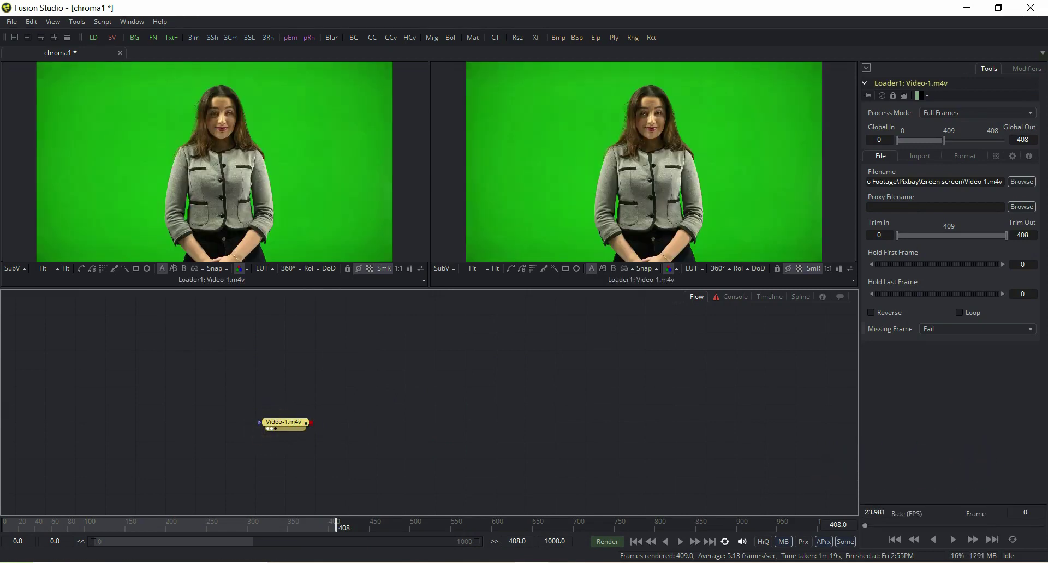
left_click(494, 271)
left_click(69, 271)
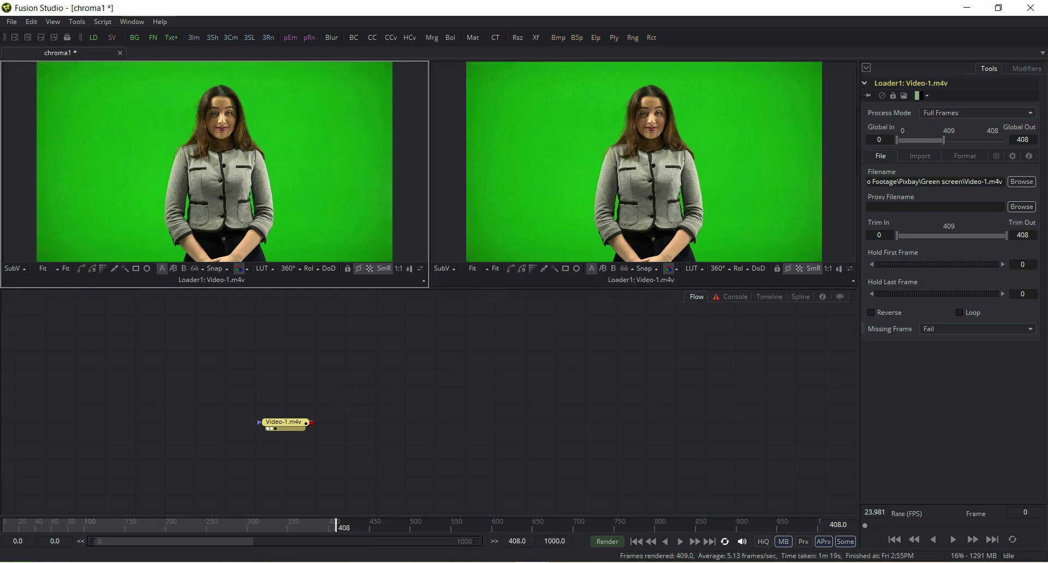
left_click(77, 22)
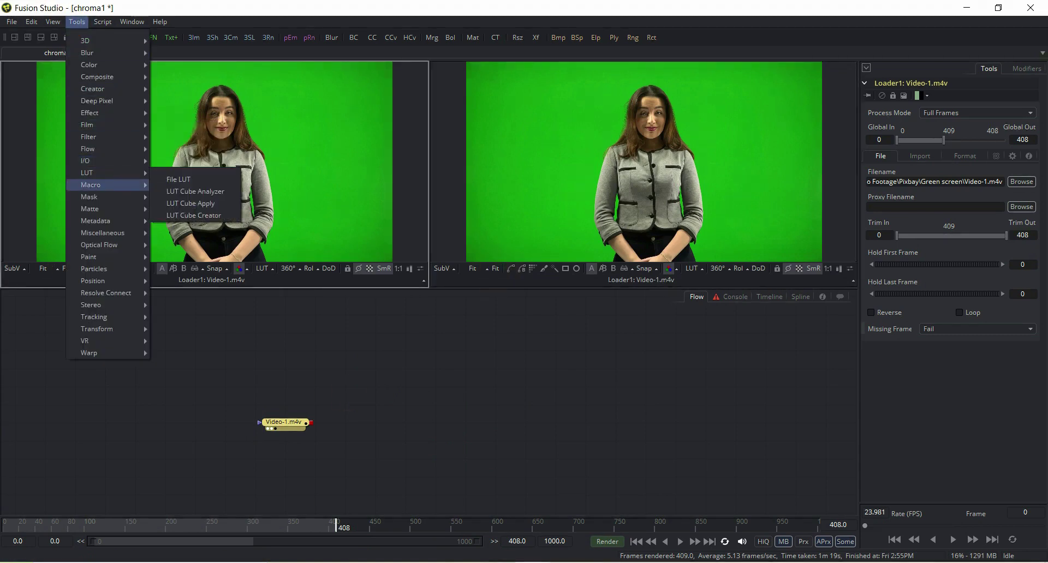
Step: Add an Ultra Keyer after Video-1 and pick the green screen as its background colour
left_click(115, 207)
left_click(185, 323)
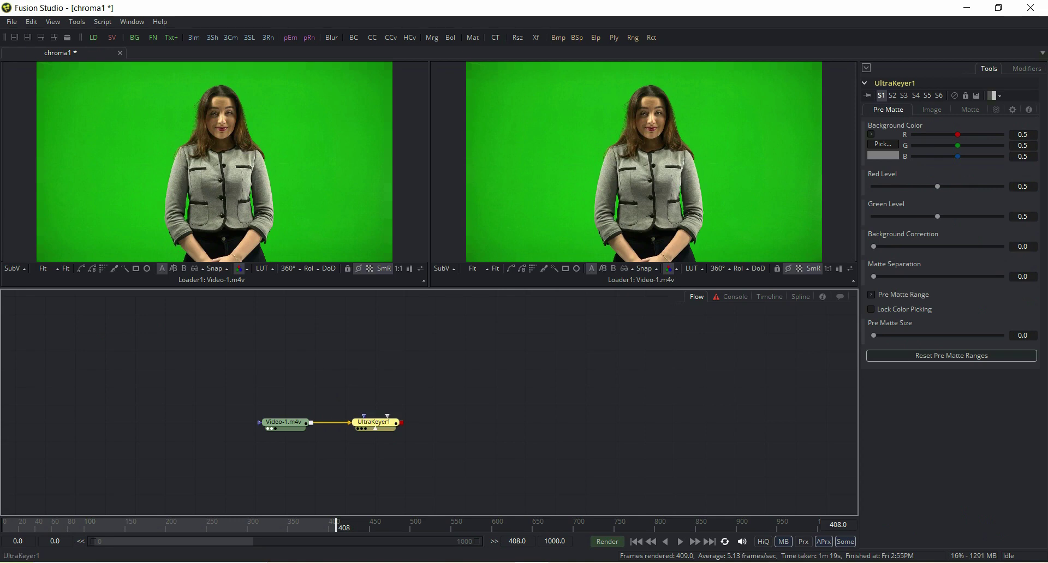
left_click(363, 435)
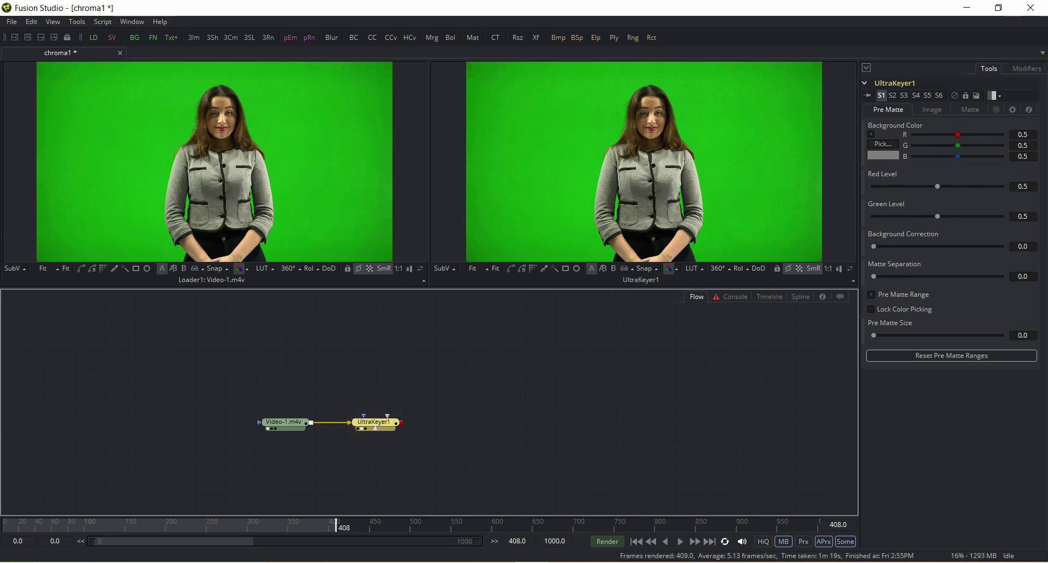
left_click_drag(883, 144, 744, 161)
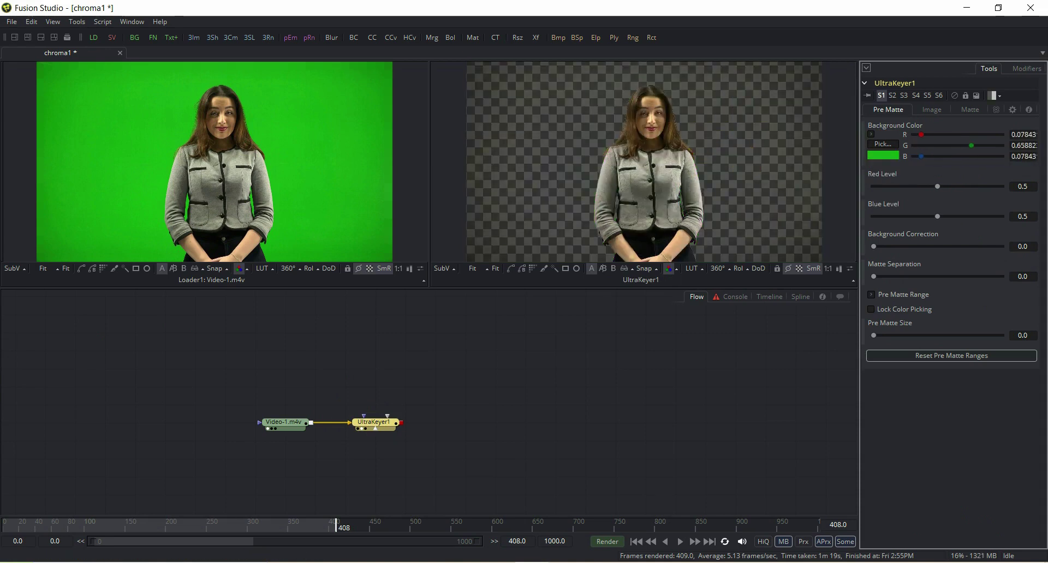
left_click(671, 269)
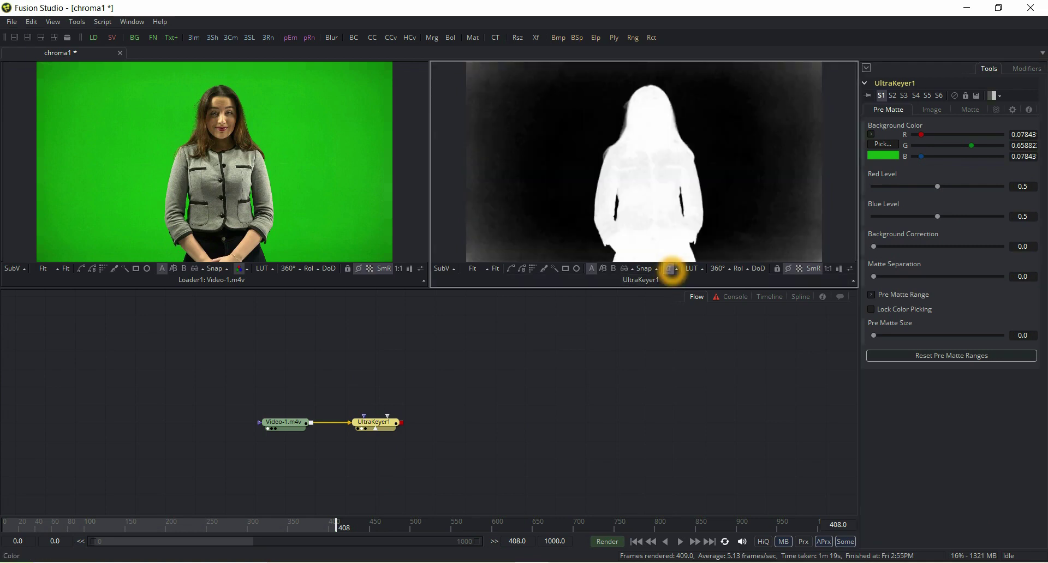
Step: Set UltraKeyer1's Background Correction to 0.0 and Matte Separation to 0.085, checking the alpha matte
left_click(671, 269)
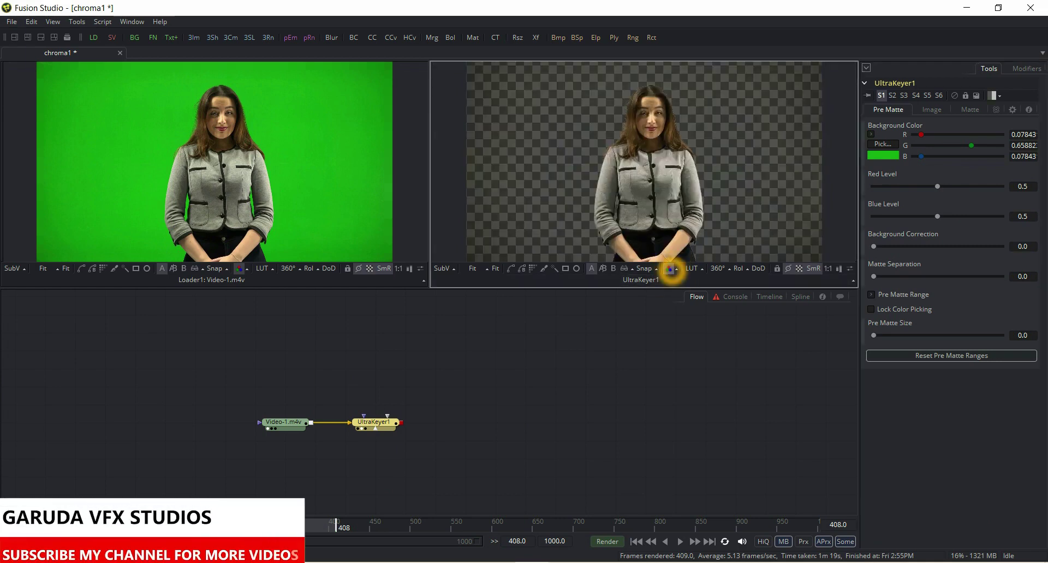
left_click(671, 269)
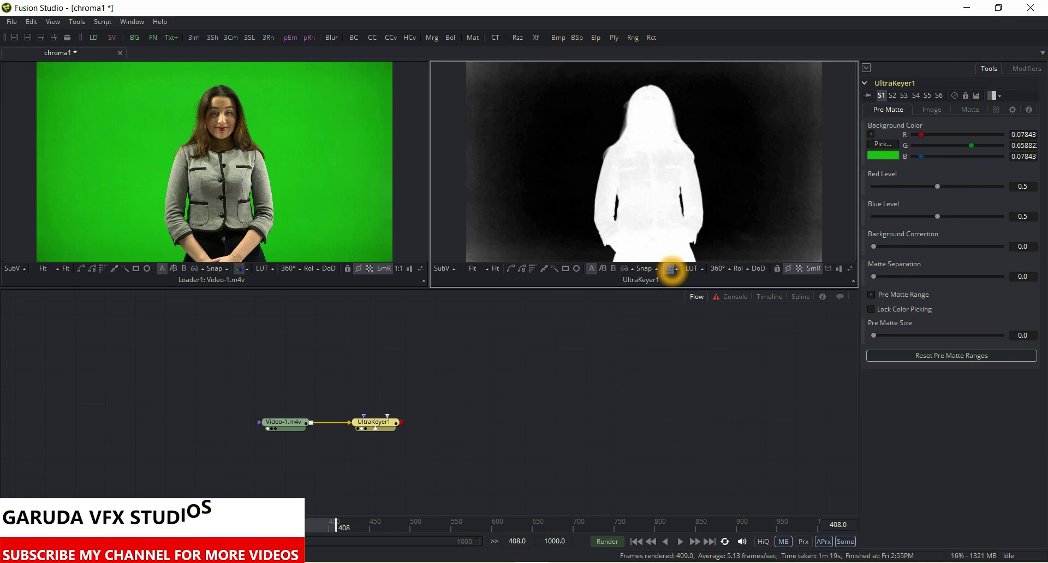
left_click(670, 269)
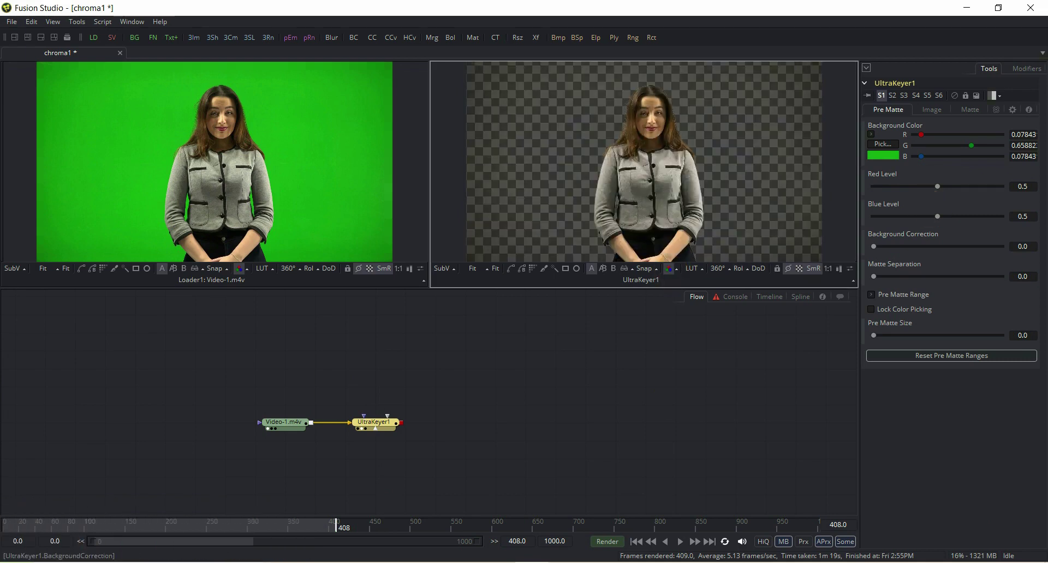
left_click(672, 273)
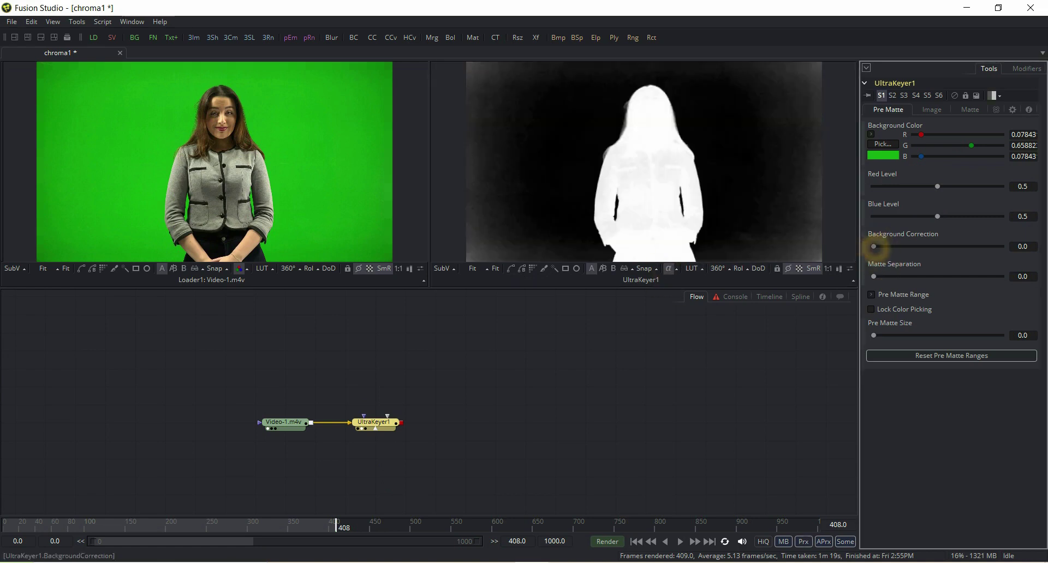
left_click_drag(877, 246, 897, 246)
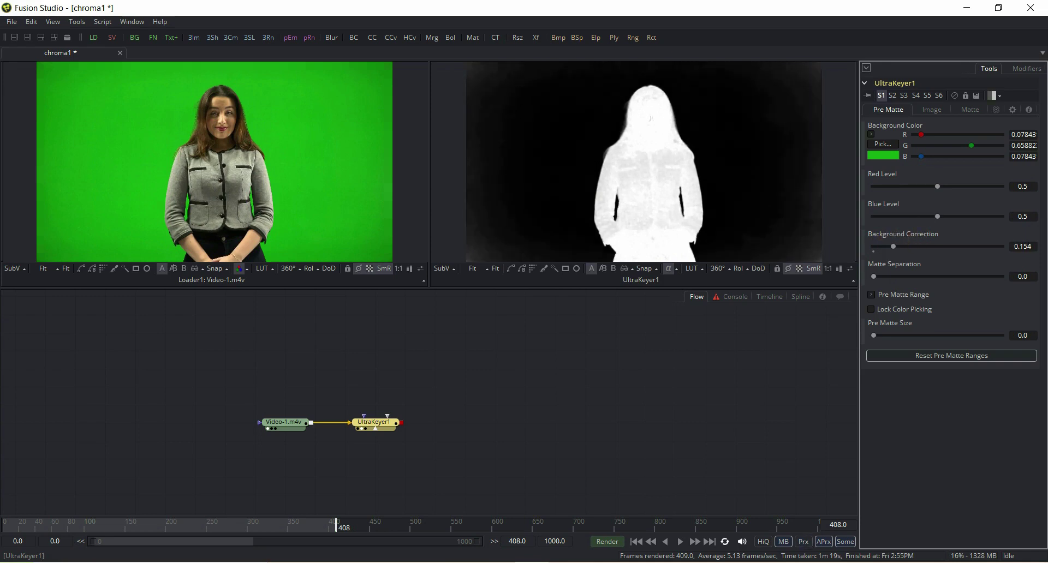
left_click_drag(873, 276, 873, 247)
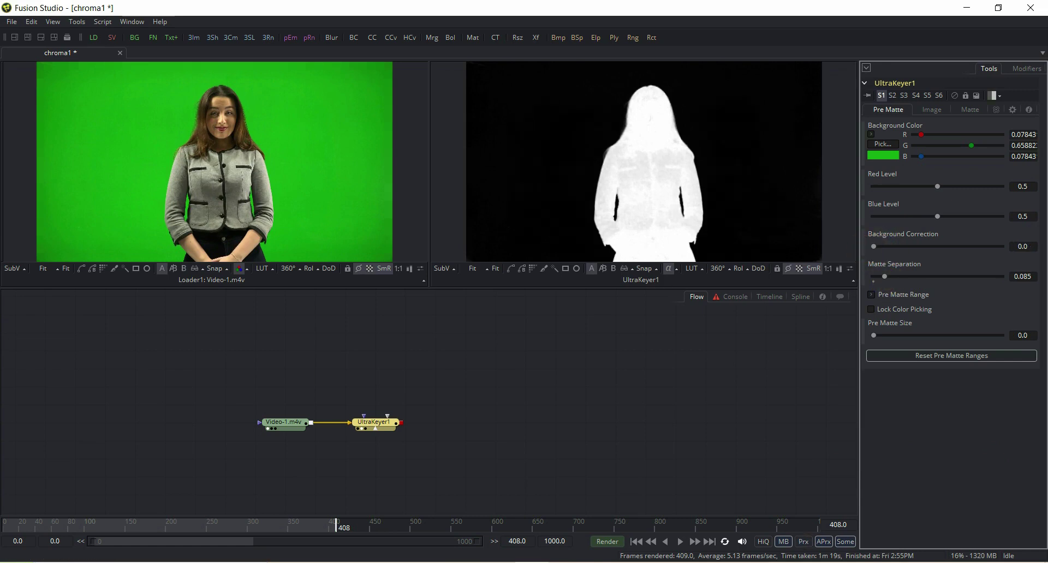
left_click(971, 110)
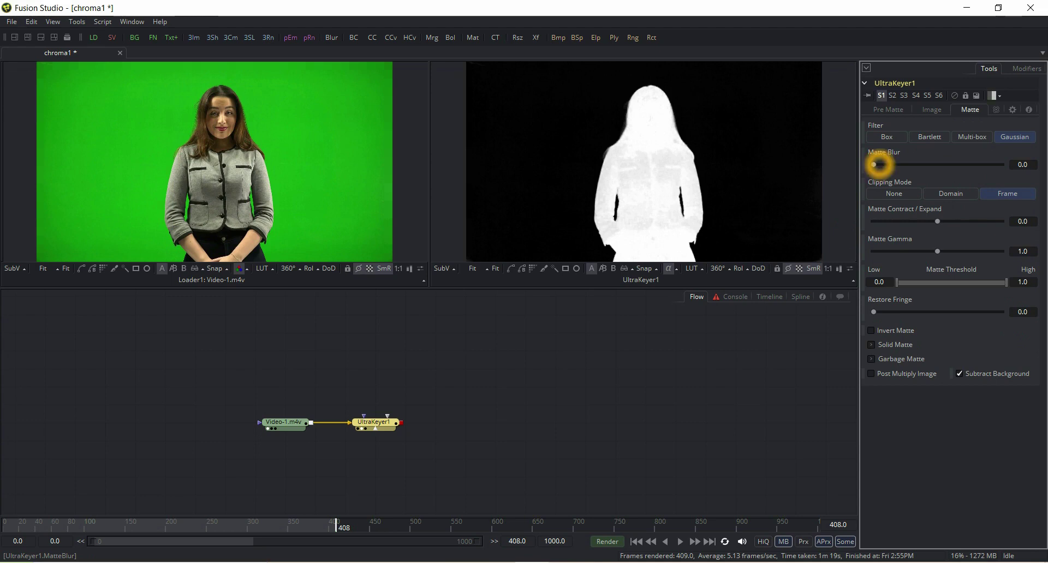
Step: Set UltraKeyer1's Matte Blur 0.47, Contract/Expand 0.077, Gamma 1.068 and Threshold Low 0.649
left_click_drag(876, 166, 878, 165)
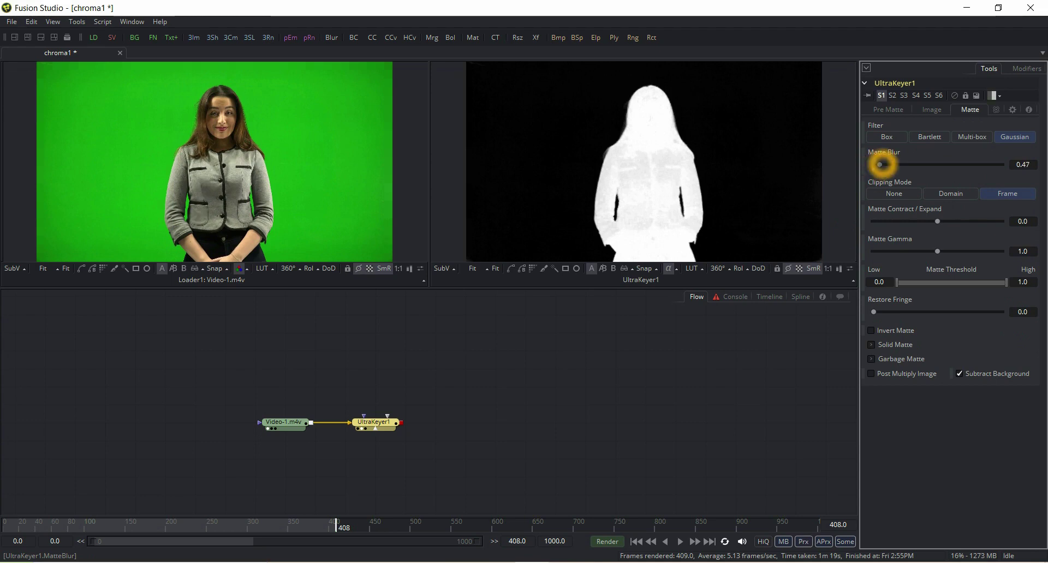
left_click(899, 189)
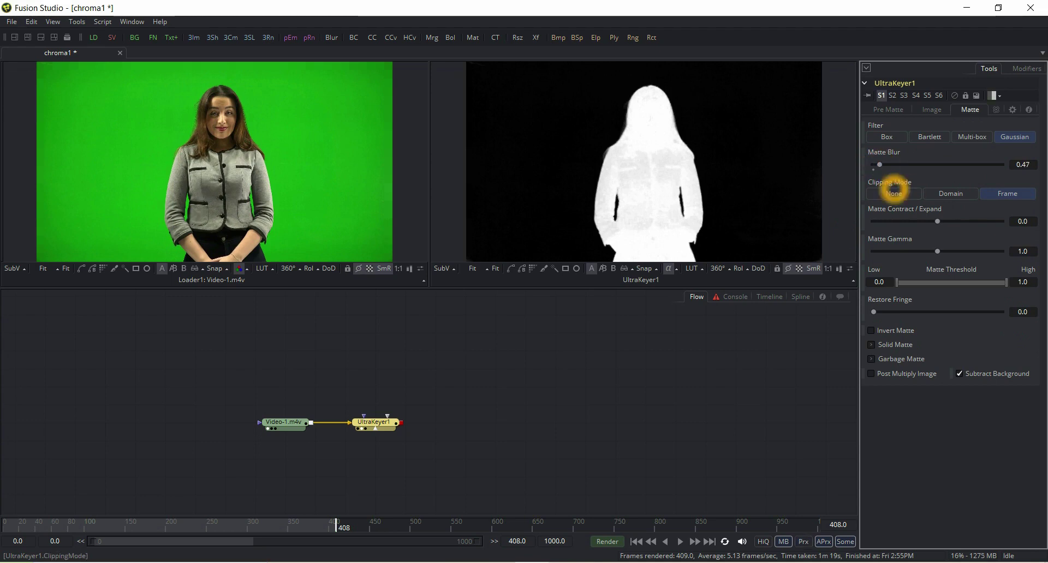
left_click_drag(937, 221, 932, 255)
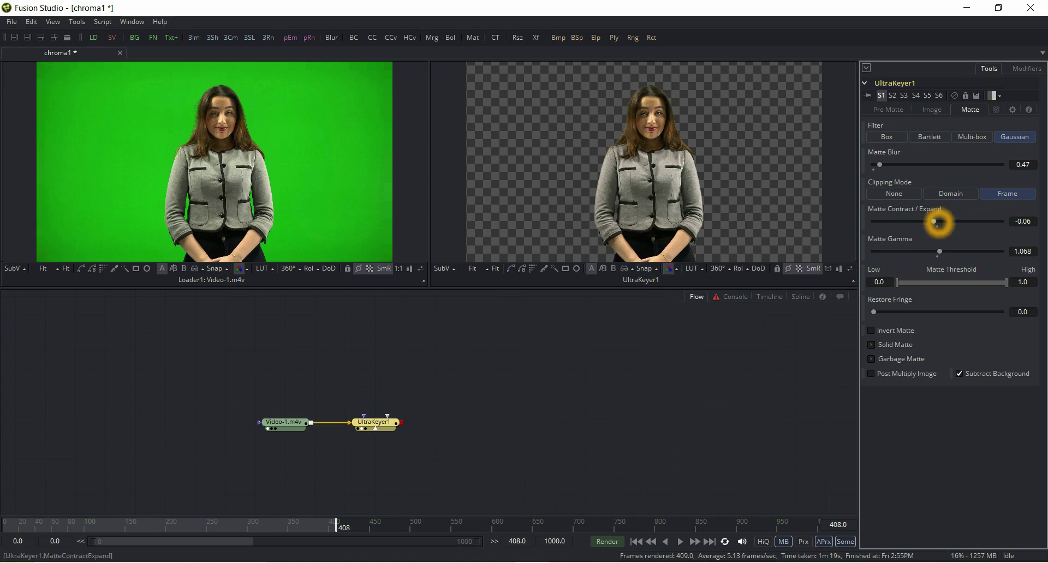
left_click_drag(937, 222, 942, 223)
left_click(1013, 283)
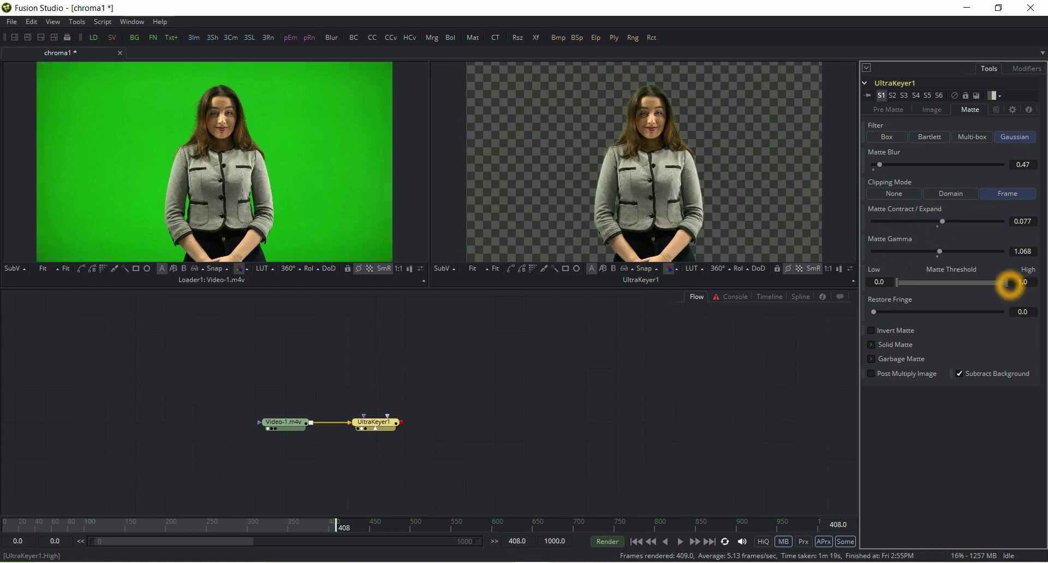
mouse_move(1009, 284)
left_mouse_down()
mouse_move(926, 283)
mouse_move(994, 285)
left_mouse_up()
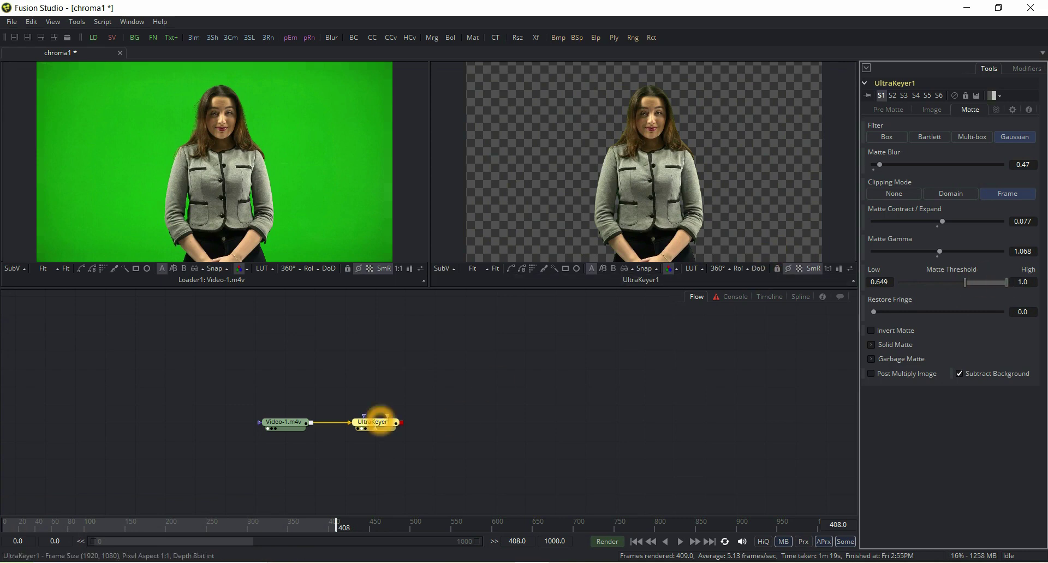
left_click(376, 424)
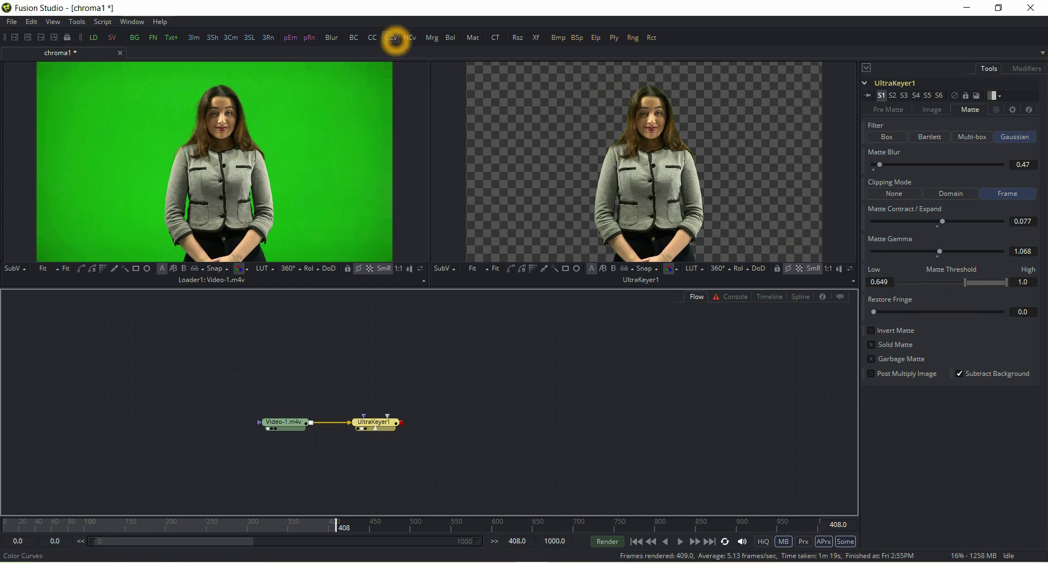
Step: Add a Merge node after UltraKeyer1 and shift it right in the flow
left_click(431, 37)
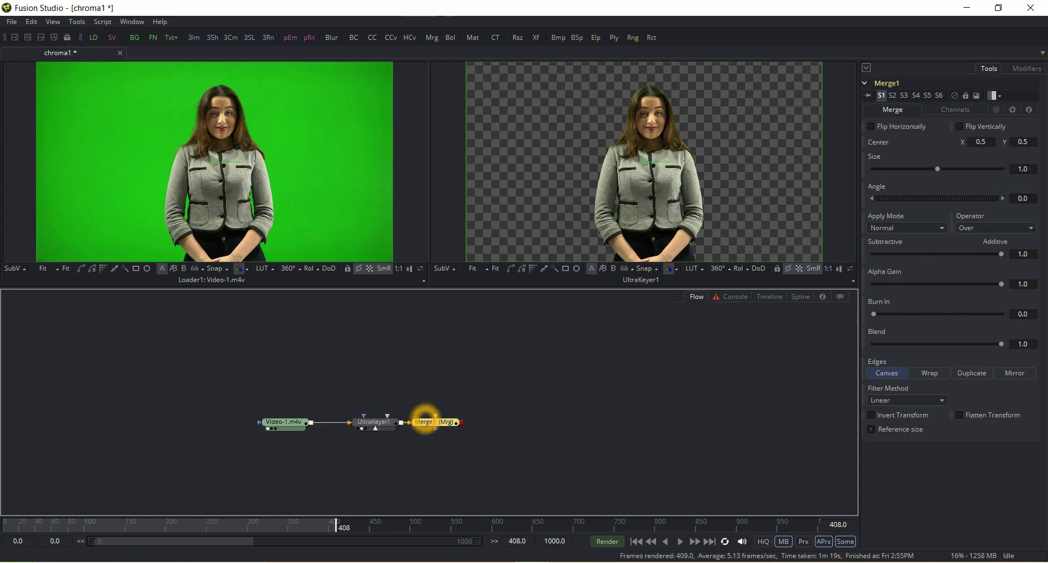
left_click_drag(426, 420, 455, 422)
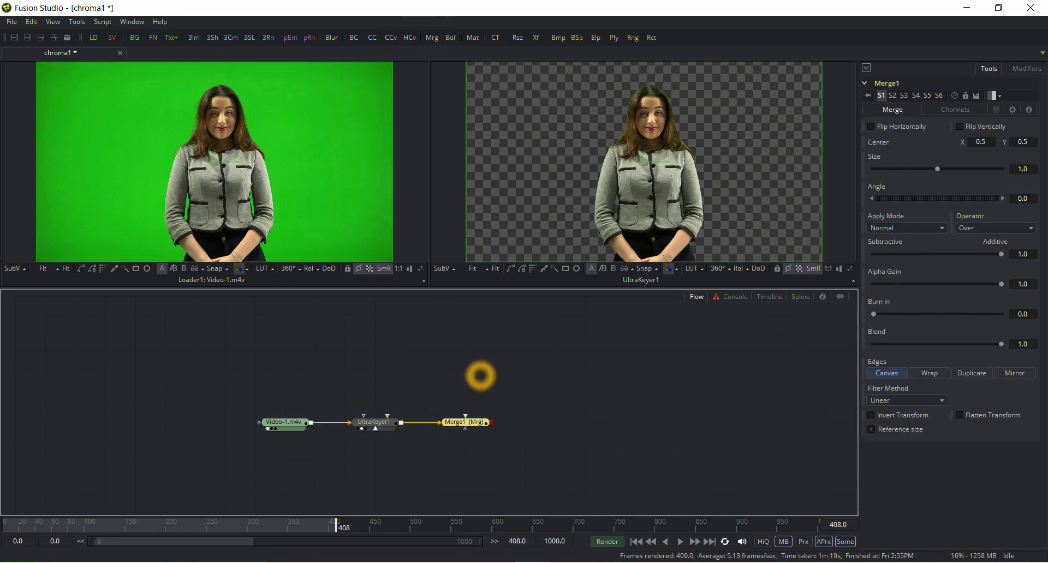
left_click_drag(464, 423, 524, 423)
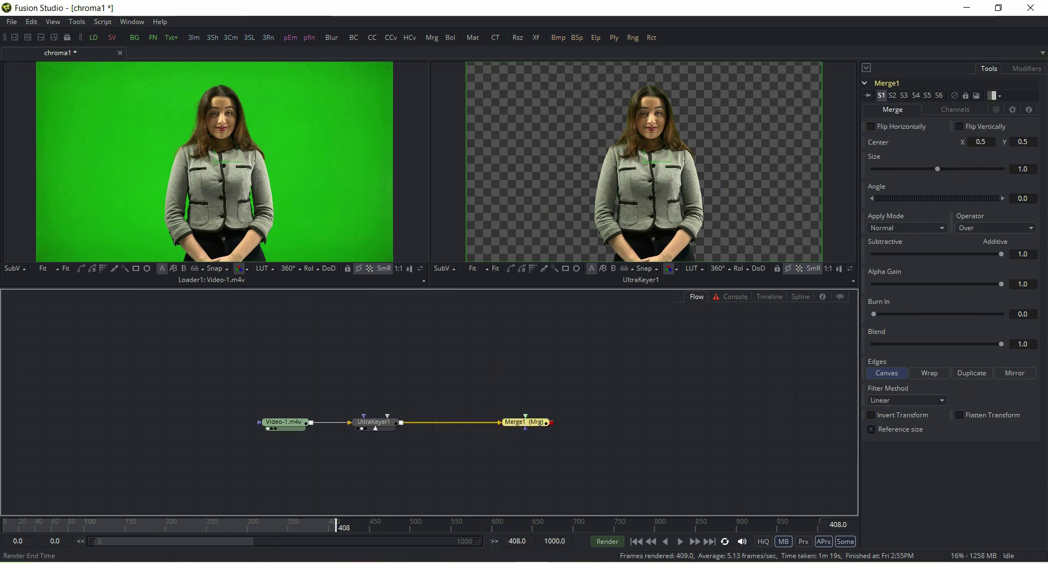
Step: Drag the Dna - 27019 clip from the Pixbay folder into the flow as Loader2
key("alt+Tab")
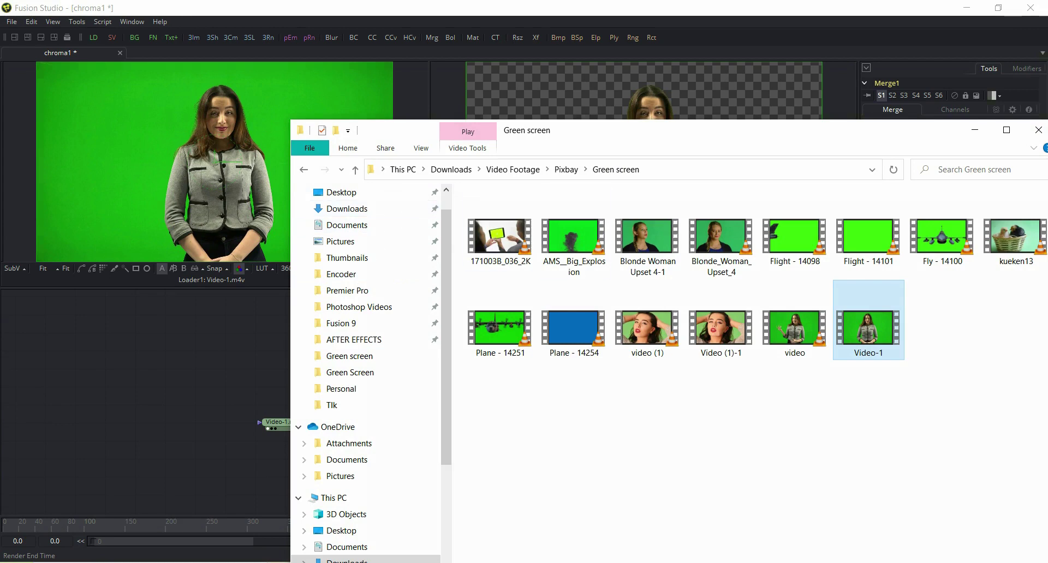
left_click(566, 169)
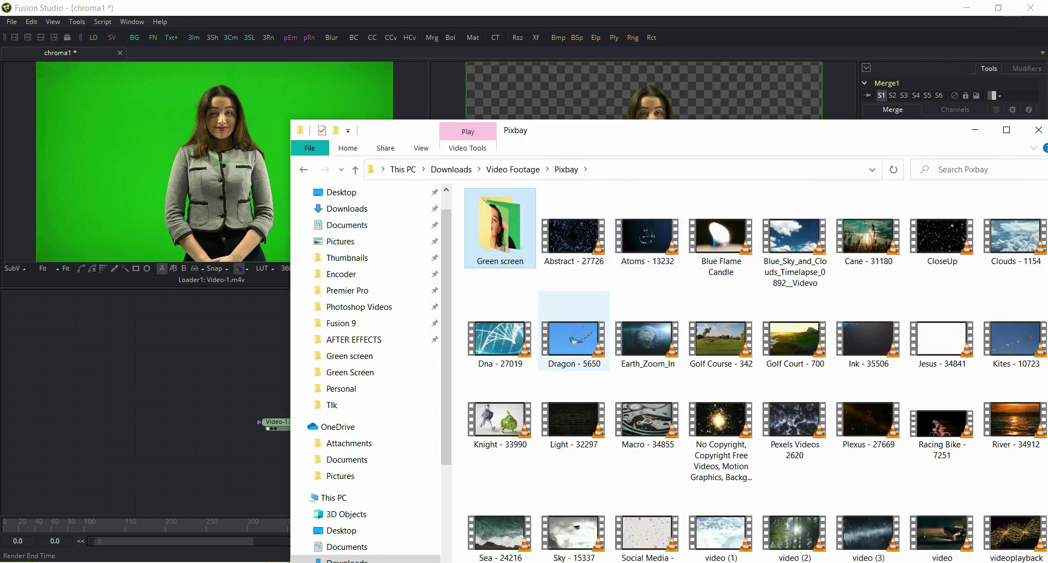
left_click_drag(499, 341, 234, 376)
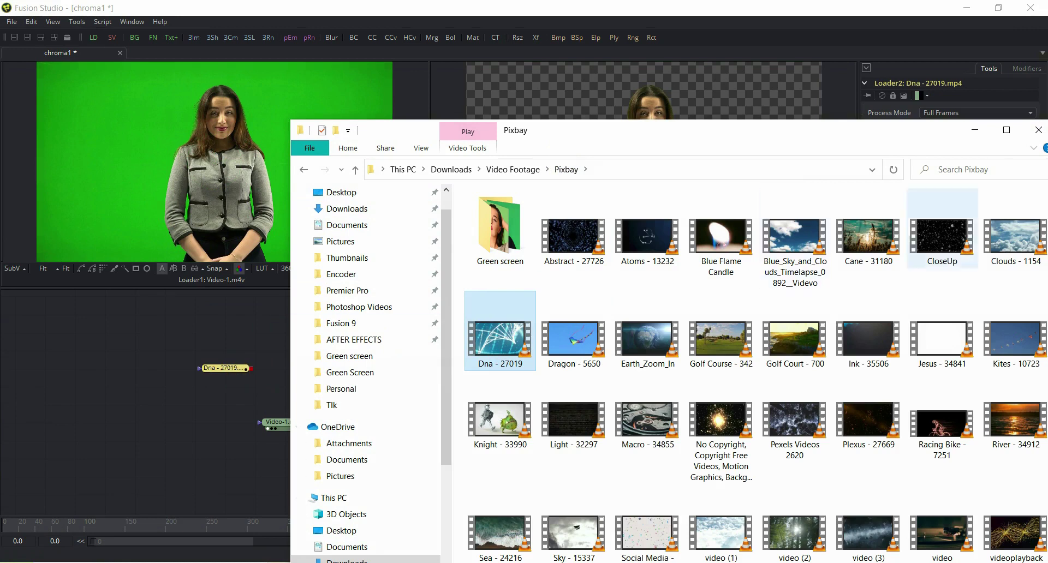
Step: Wire the Dna loader into Merge1's background and UltraKeyer1 into its foreground
left_click(975, 131)
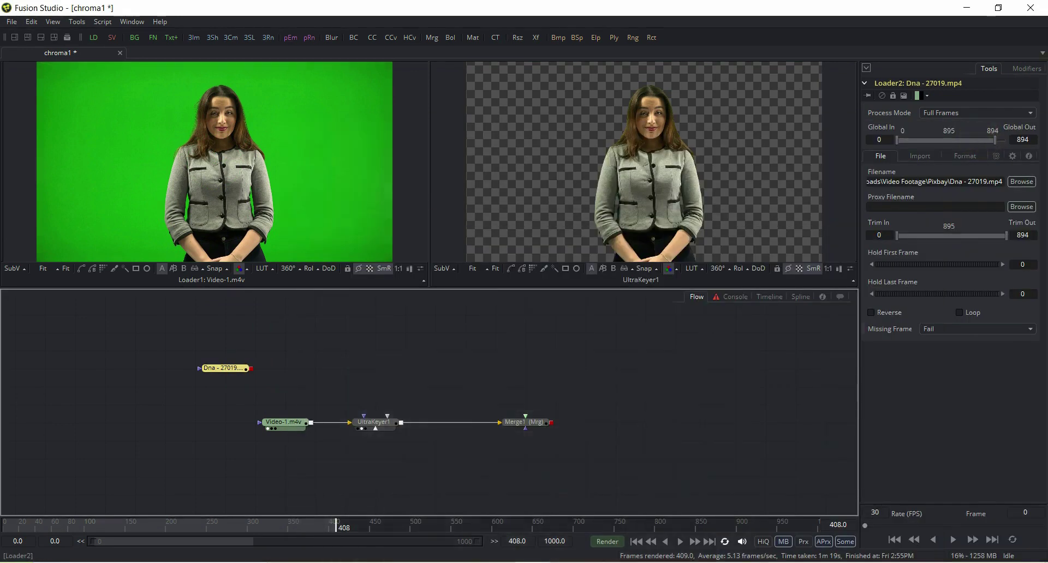
left_click_drag(226, 368, 522, 367)
left_click_drag(489, 430, 498, 423)
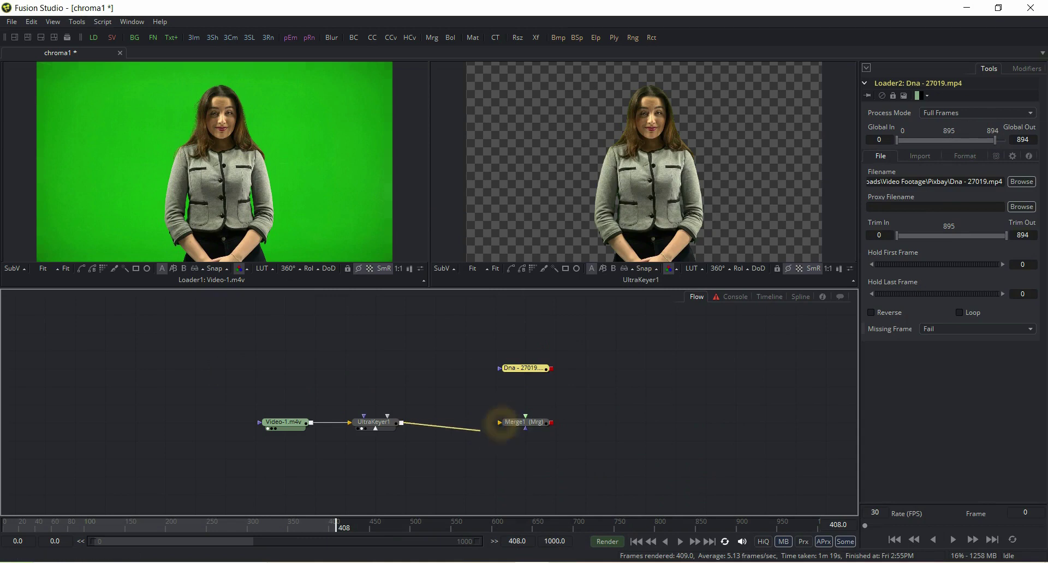
left_click_drag(551, 369, 533, 392)
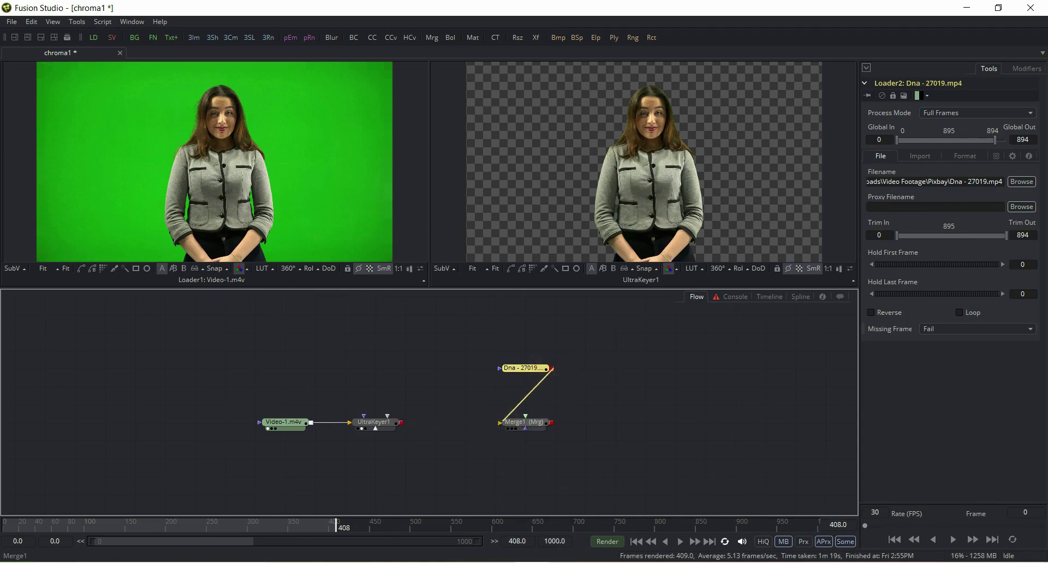
left_click_drag(501, 421, 498, 423)
left_click_drag(402, 422, 432, 422)
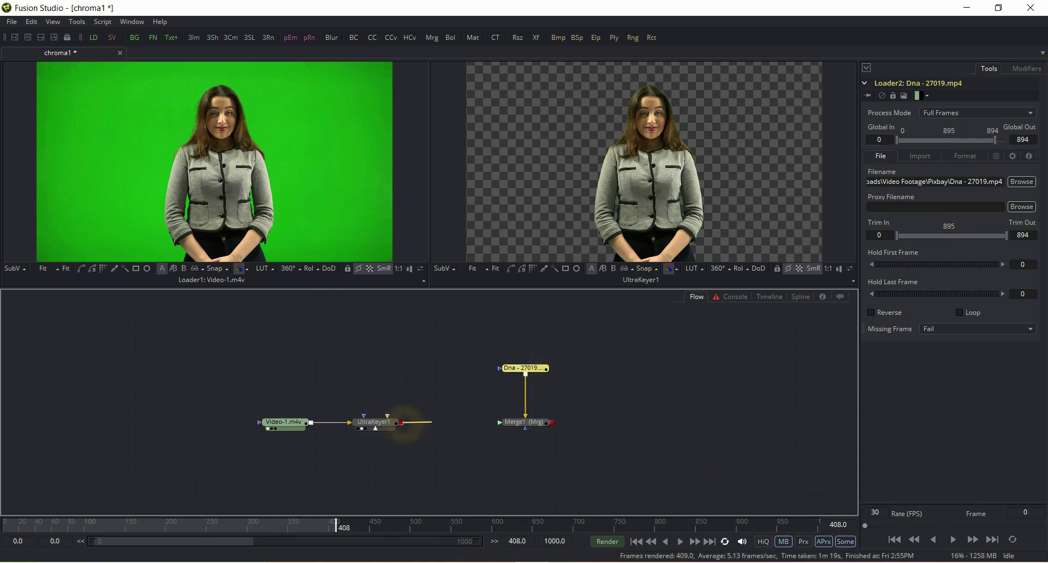
left_click_drag(500, 422, 498, 423)
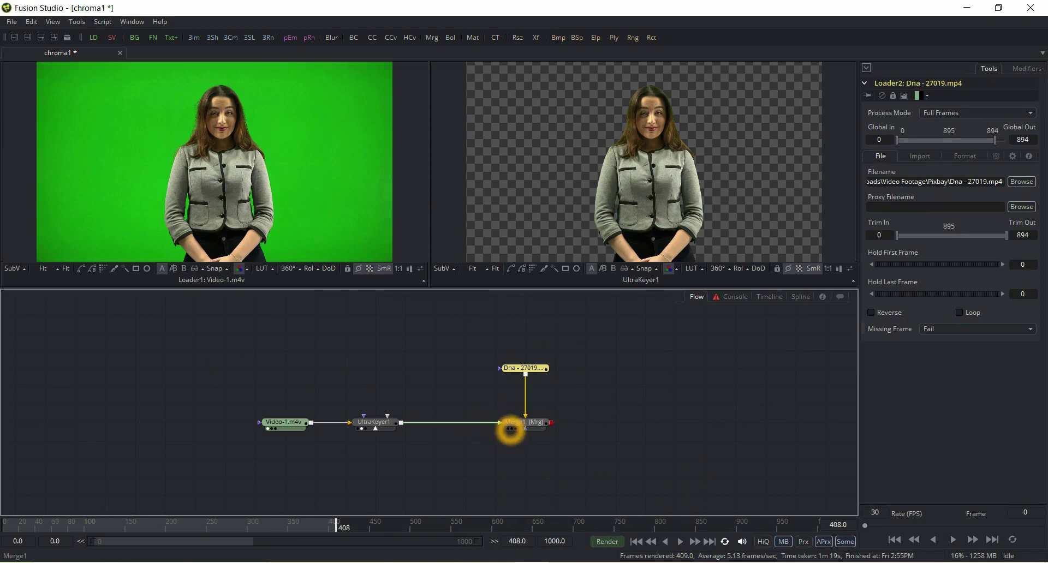
Step: View the Merge1 composite and inspect the UltraKeyer1 and Dna loader settings
left_click(512, 429)
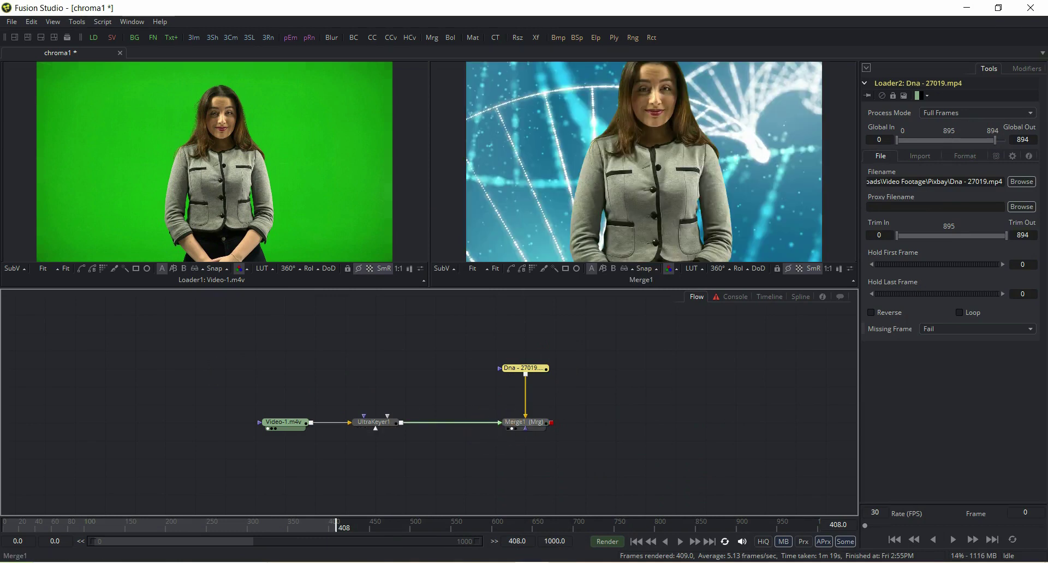
left_click(502, 422)
left_click(374, 422)
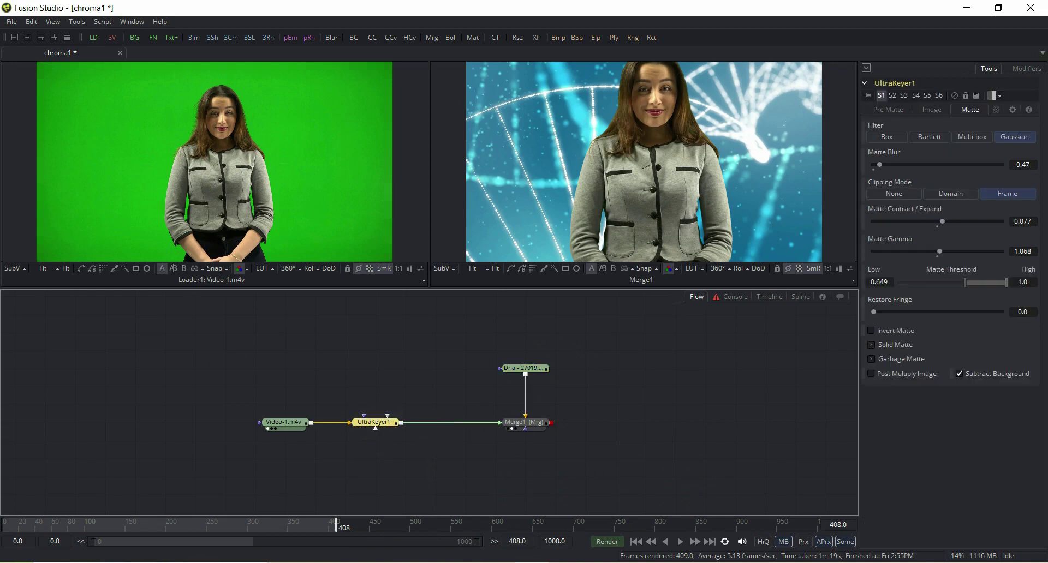
left_click(535, 369)
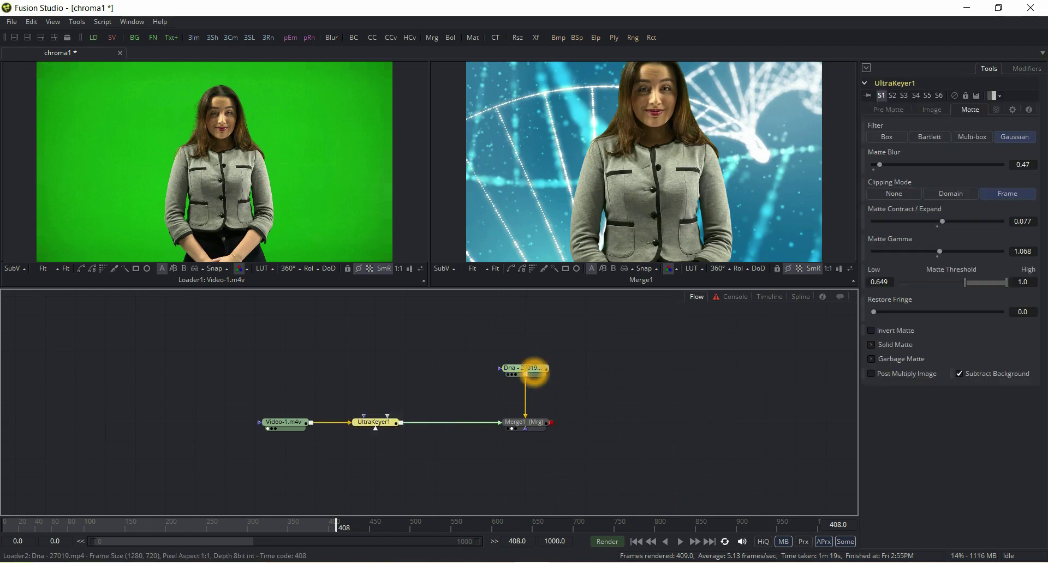
left_click(535, 371)
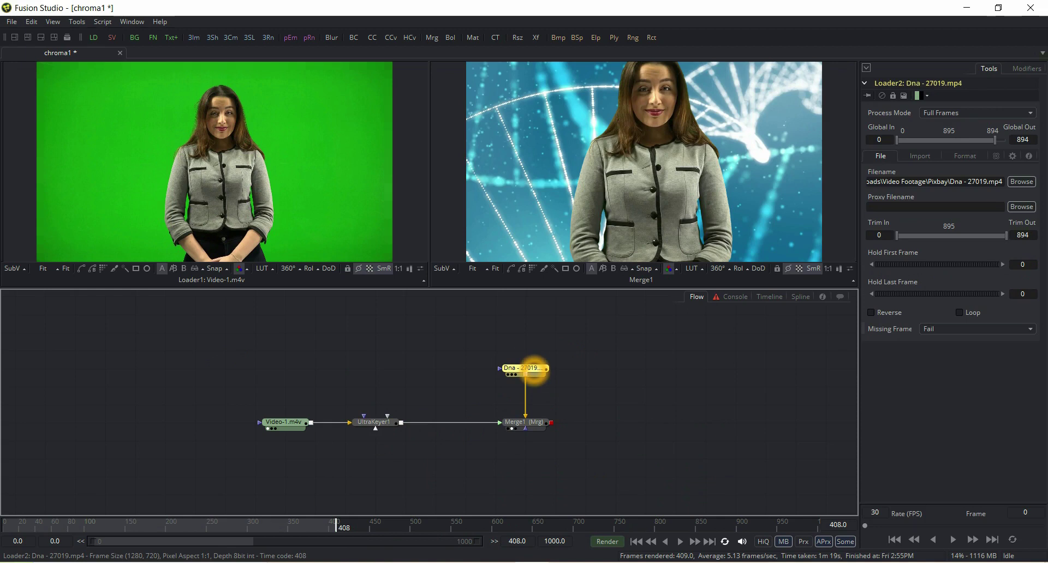
left_click(361, 423)
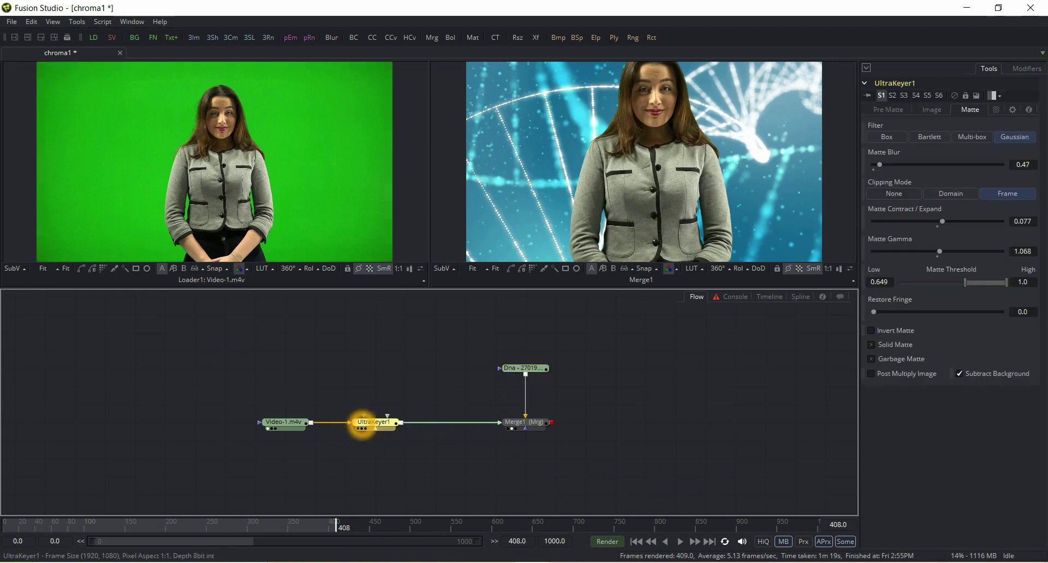
left_click(397, 421)
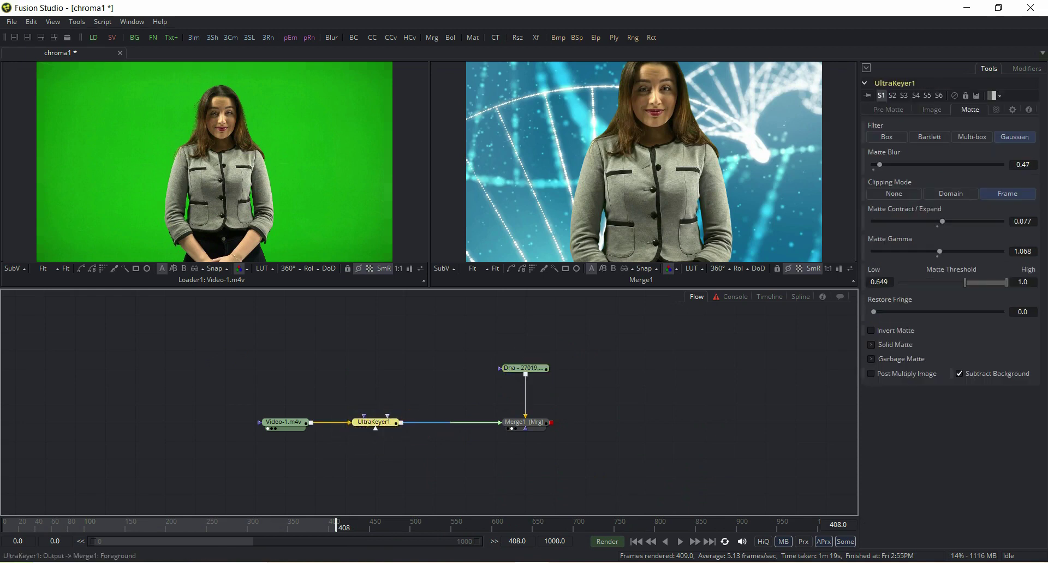
Step: Insert a Transform (xf) node between UltraKeyer1 and Merge1, shifting the Dna loader and Merge1 right
key("ctrl+space")
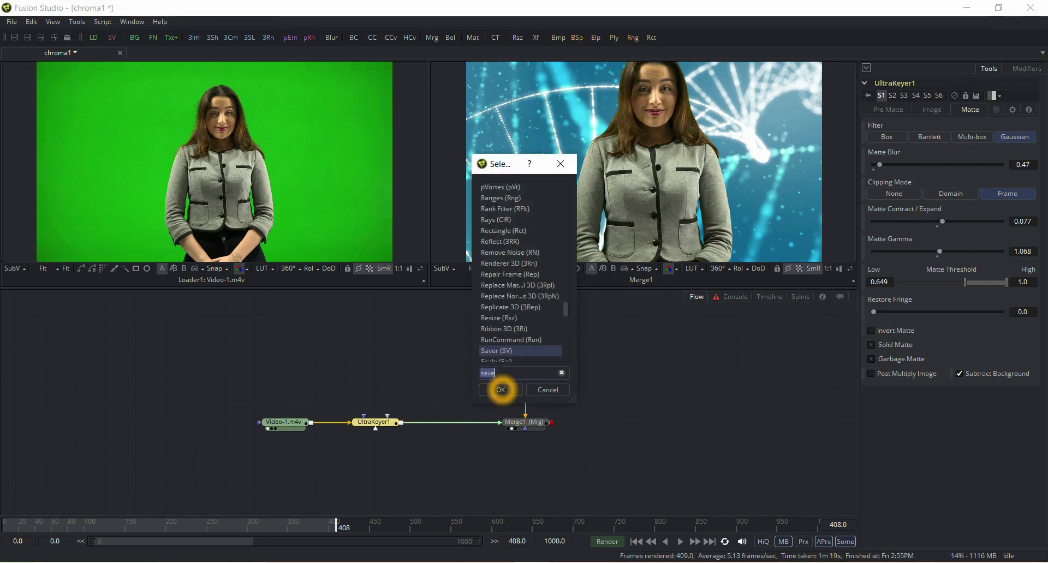
type("xf")
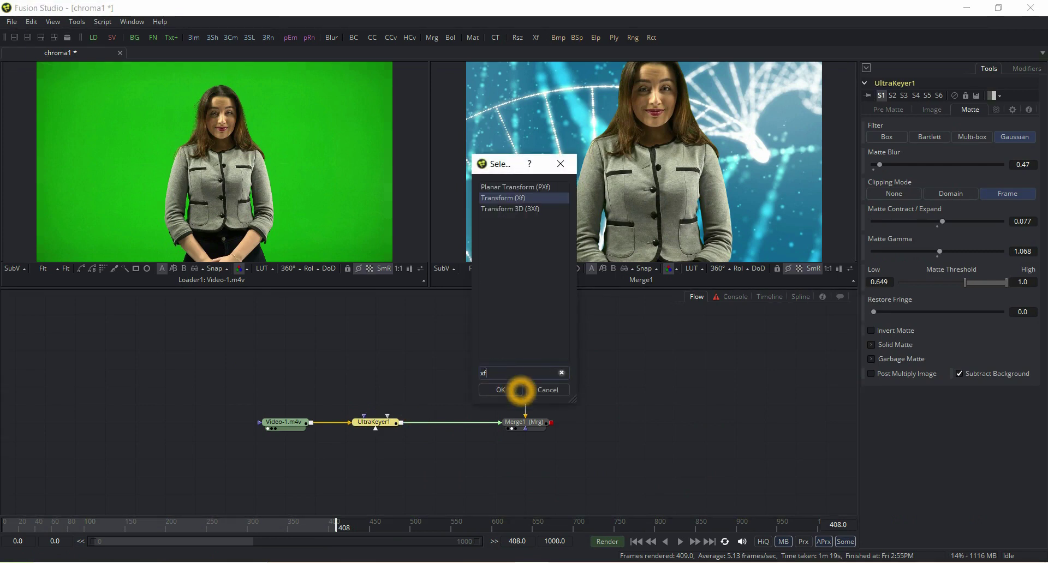
left_click(500, 390)
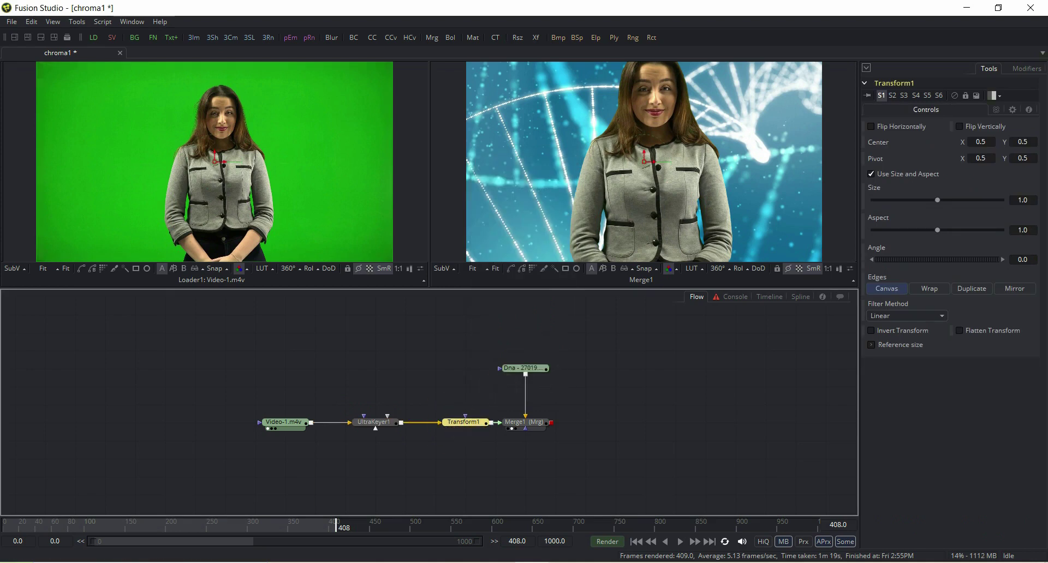
left_click_drag(502, 335, 539, 430)
left_click(540, 429)
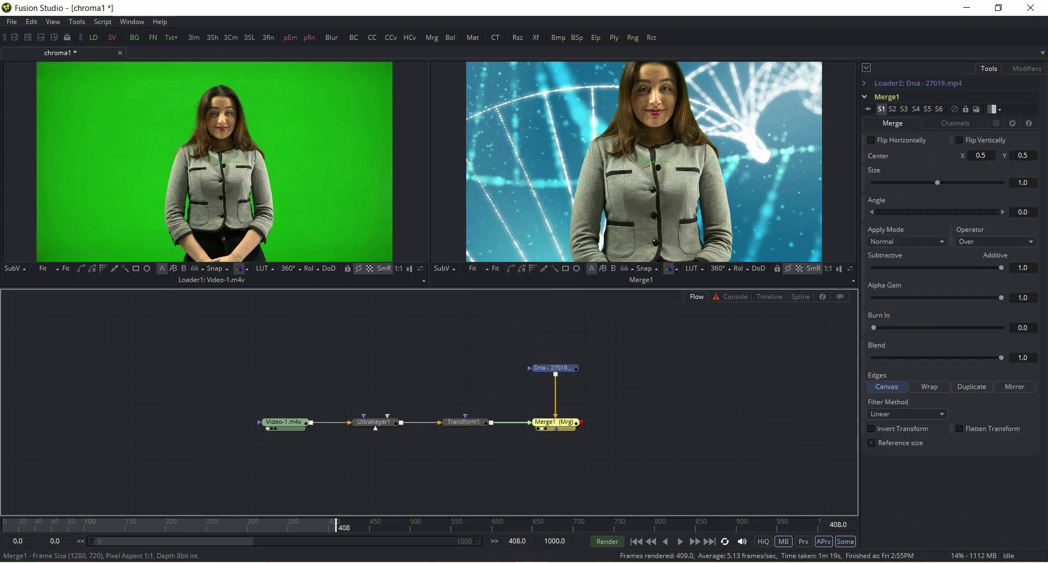
left_click(465, 424)
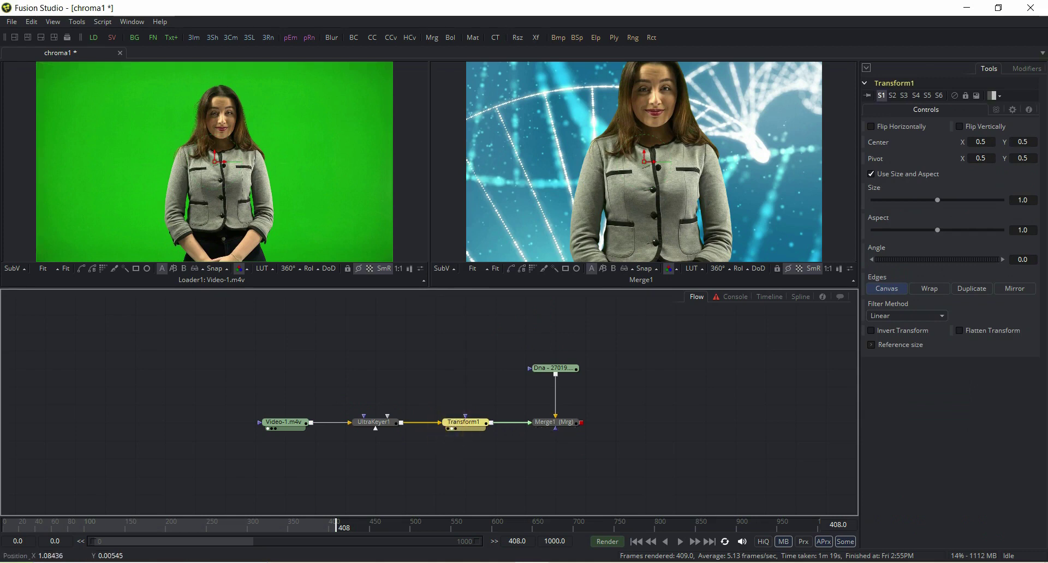
Step: Begin reducing Transform1's Size and keep Merge1's Center at 0.5
key("2")
left_click_drag(937, 199, 937, 204)
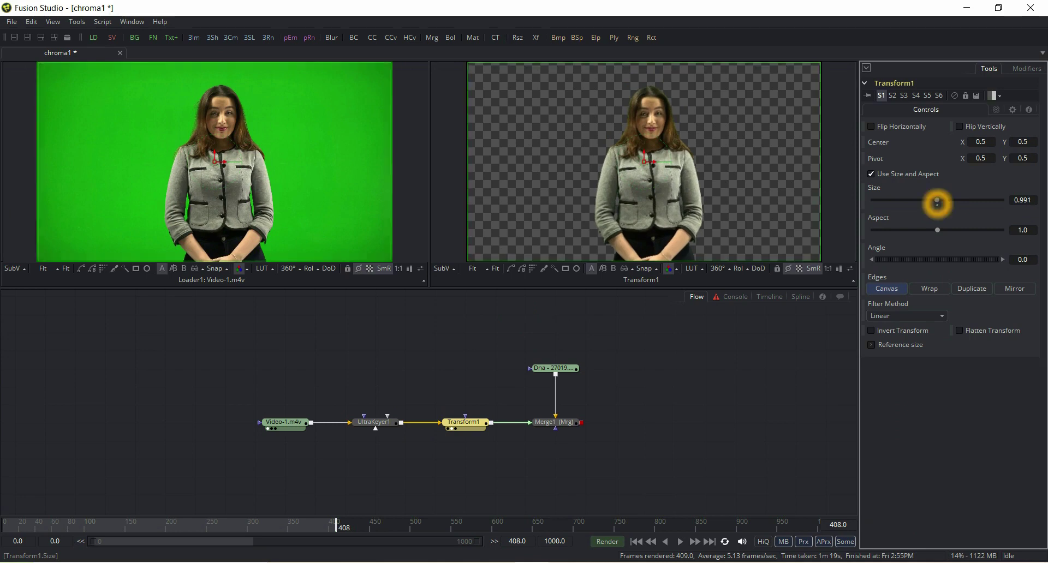
left_click(543, 426)
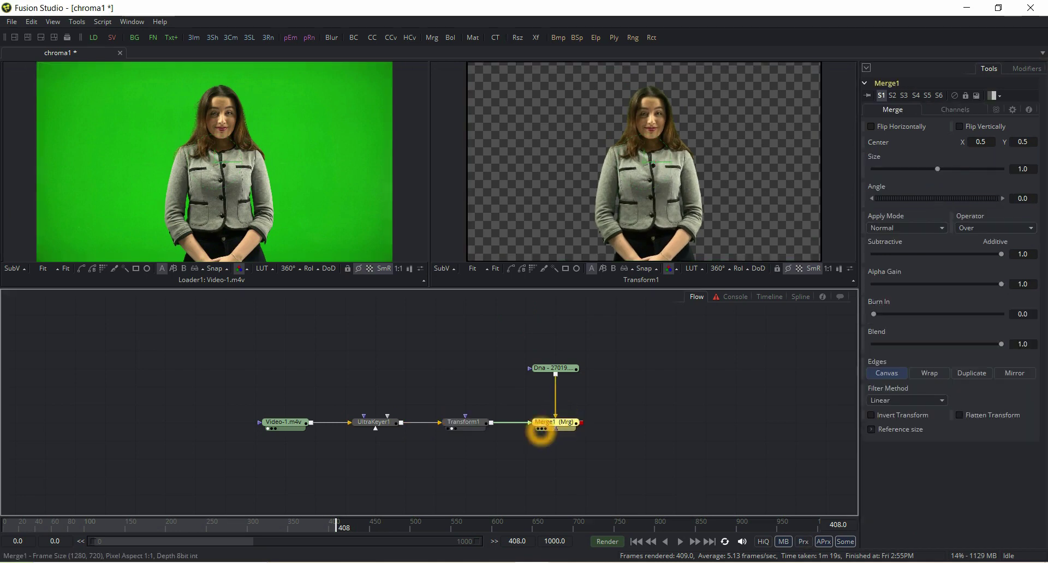
left_click(544, 429)
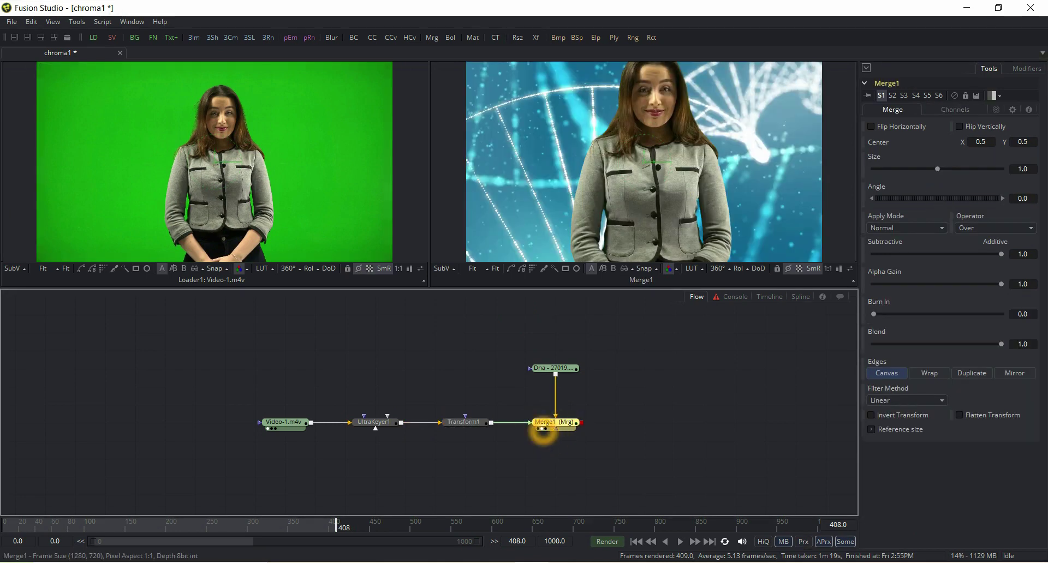
left_click(646, 153)
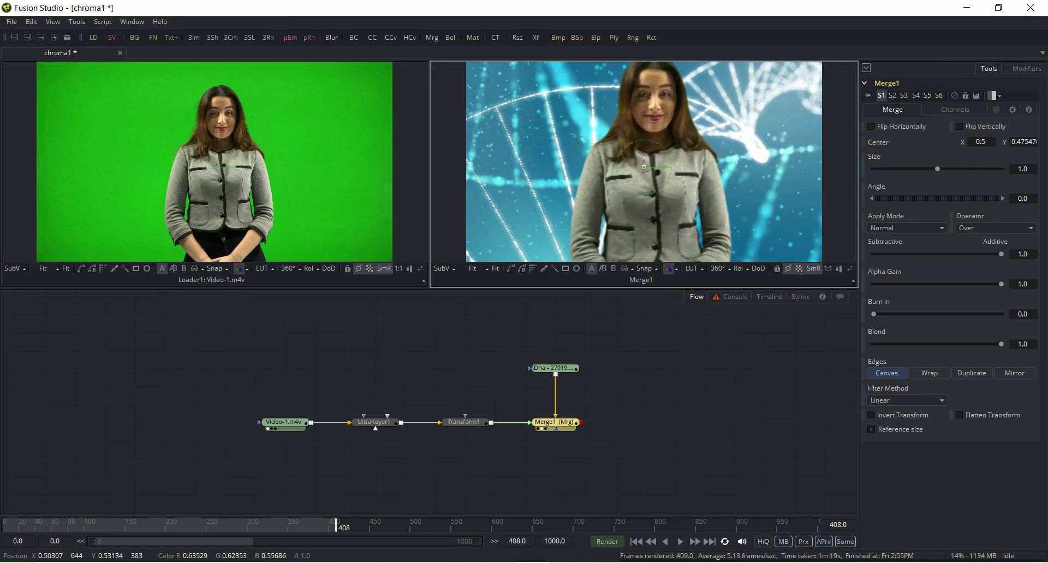
left_click_drag(645, 167, 644, 161)
left_click(467, 422)
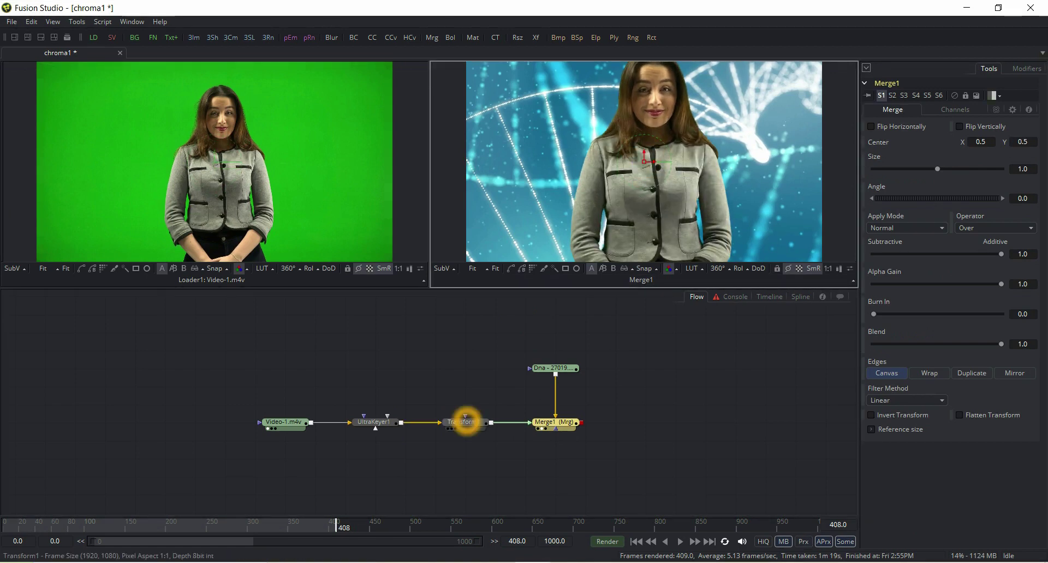
left_click(453, 429)
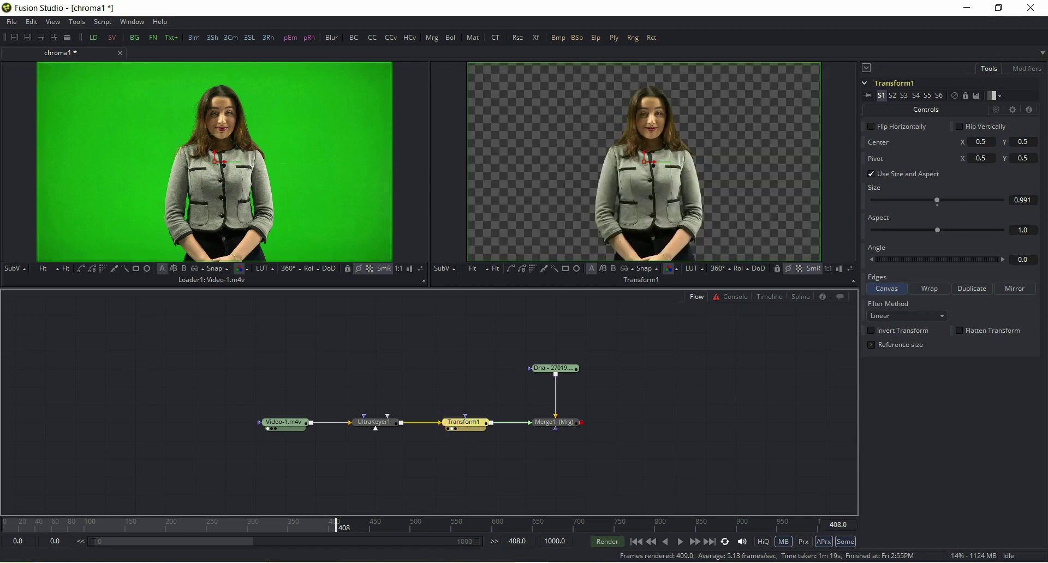
Step: Shrink Transform1's Size from 0.761 down to 0.675, checking it in the Merge1 composite
left_click_drag(936, 201, 922, 202)
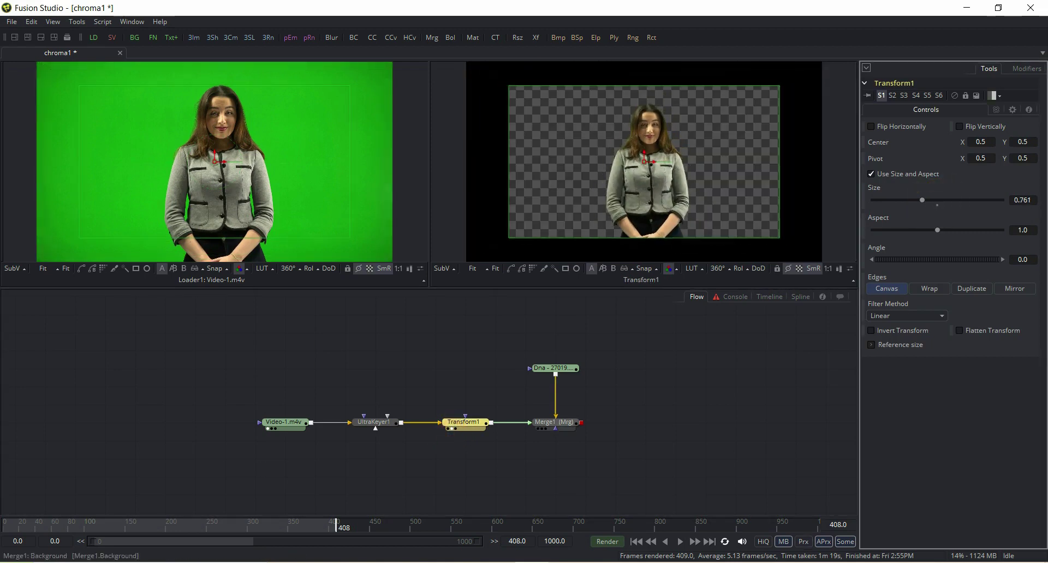
left_click(548, 424)
left_click(542, 429)
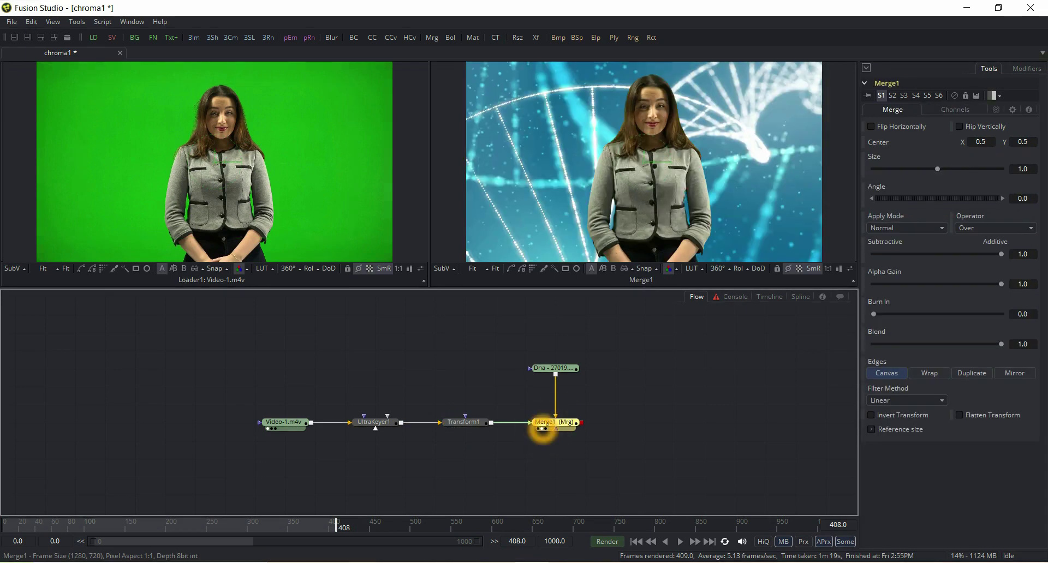
left_click(463, 422)
left_click_drag(922, 200, 919, 210)
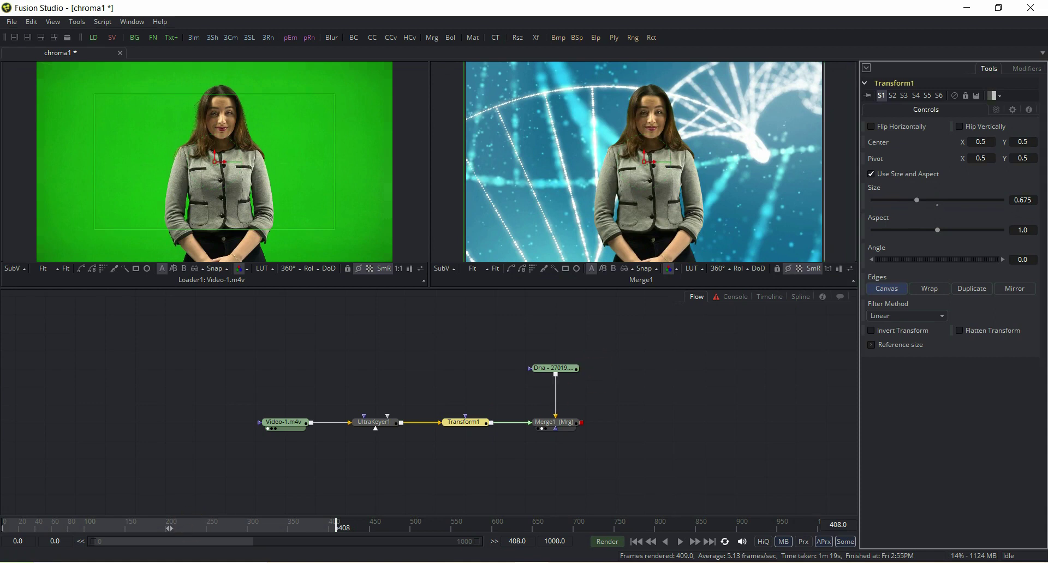
left_click_drag(337, 525, 54, 525)
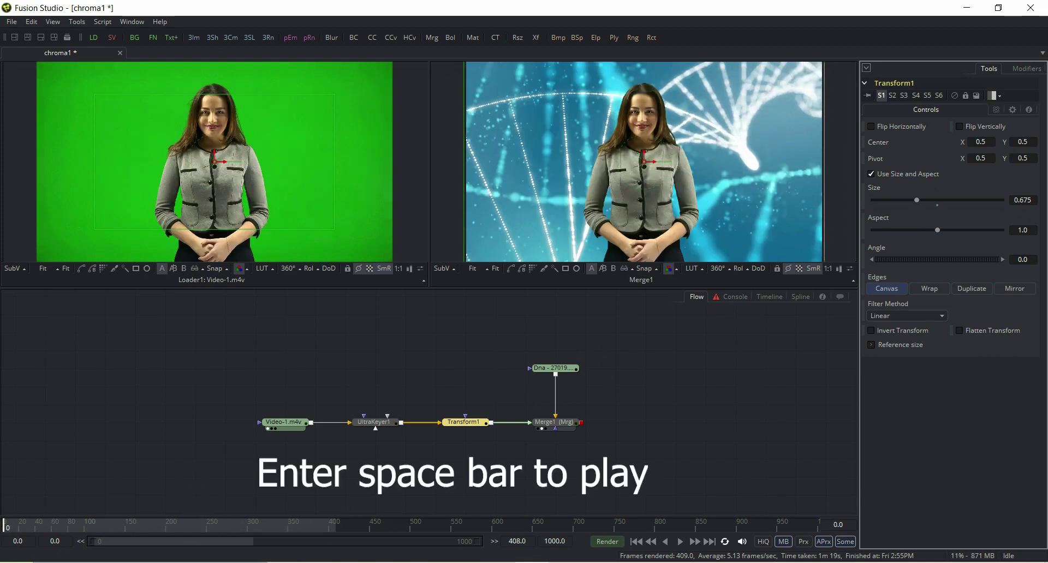
Step: Play the presenter-over-DNA composite from the start of the timeline
key("space")
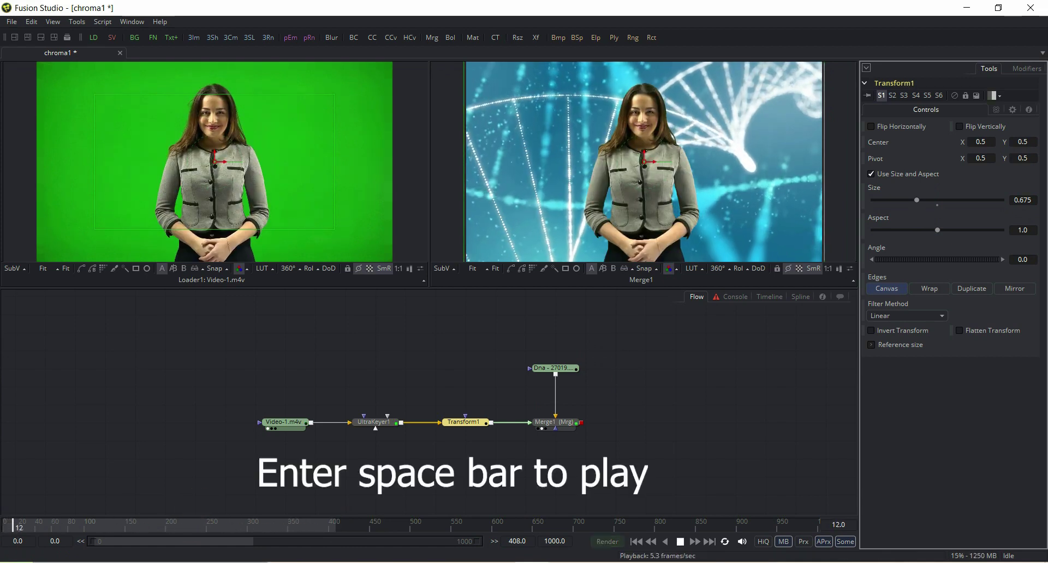